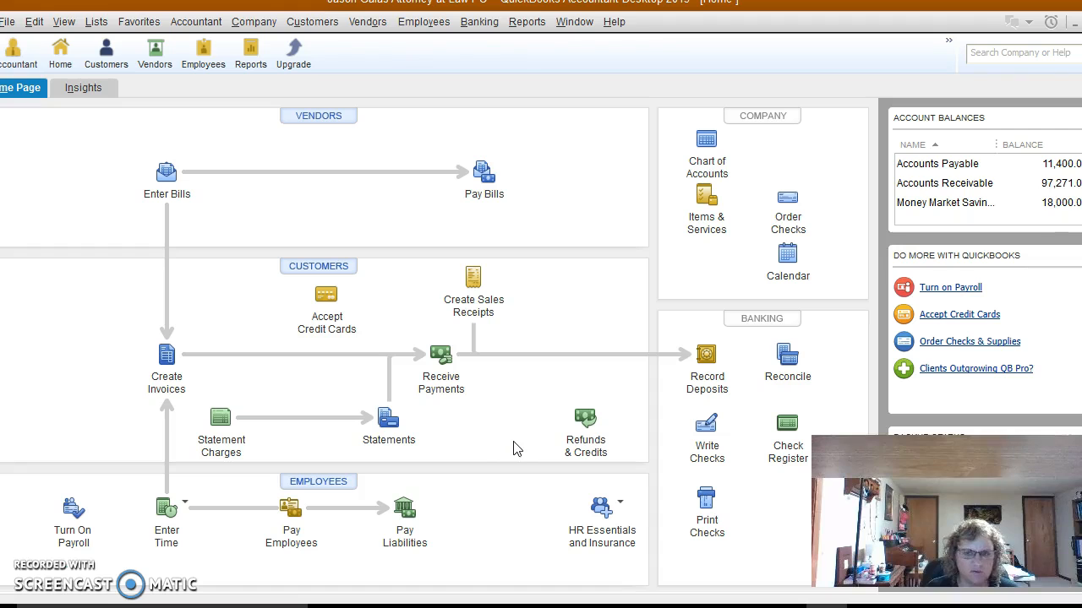
- Open the A/R Aging Summary report and set its date to 01/31/12
left_click(527, 21)
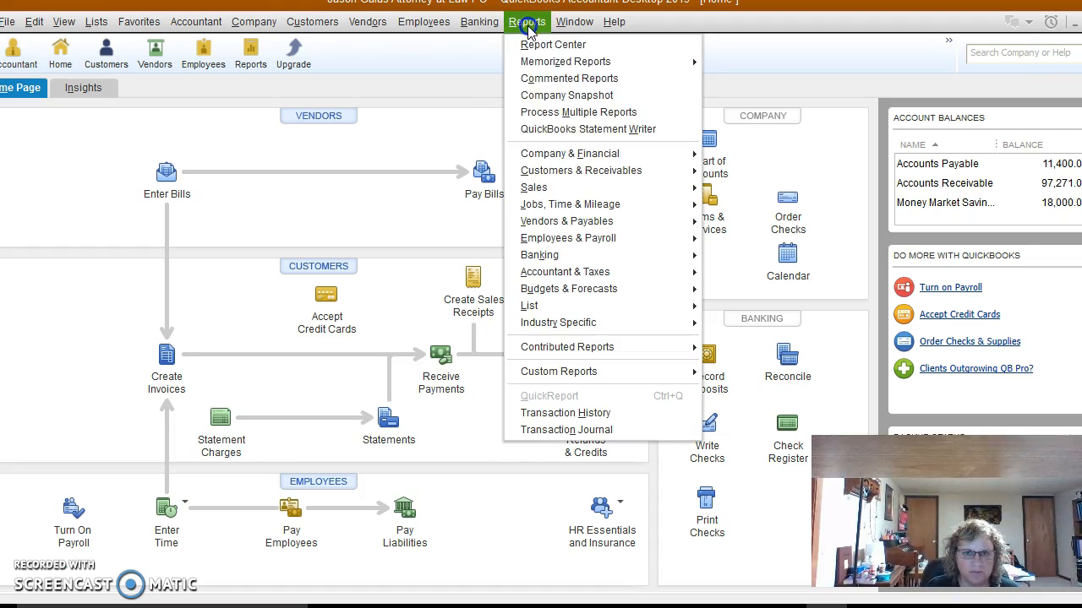
mouse_move(579, 175)
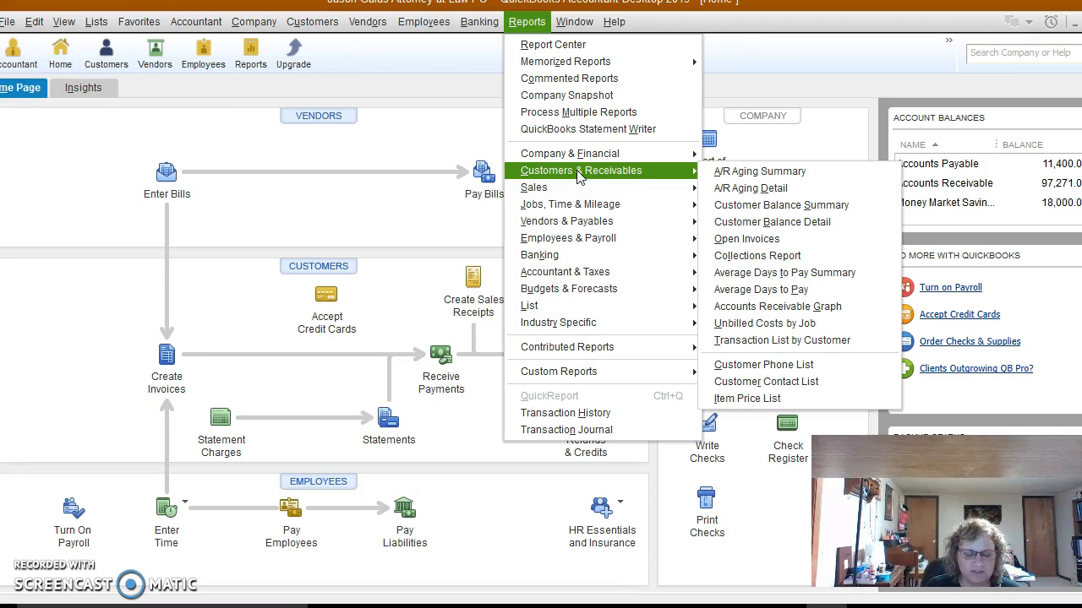
left_click(761, 176)
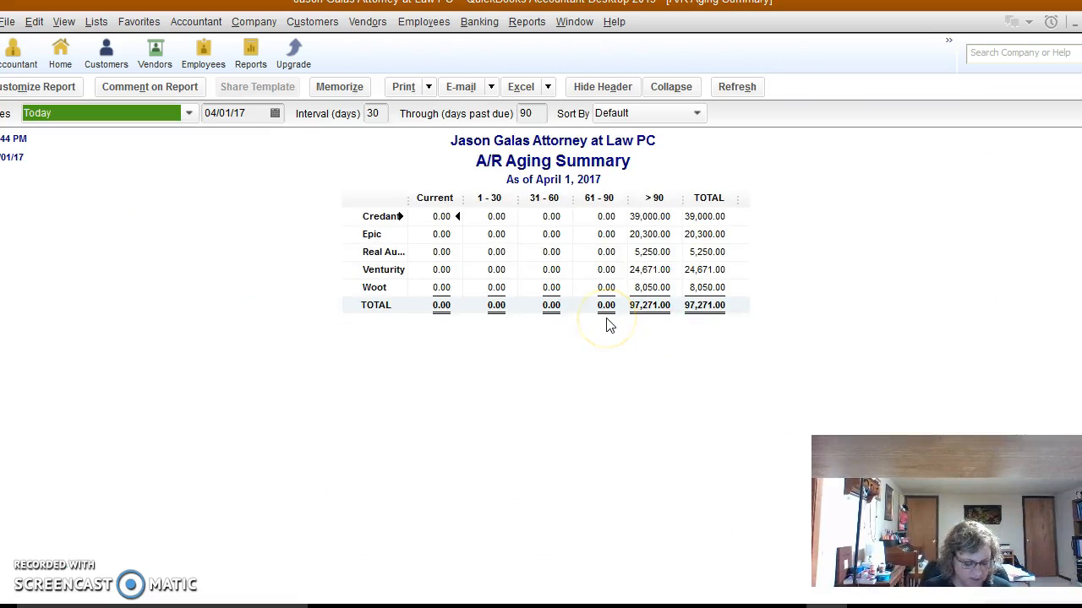
key("Tab")
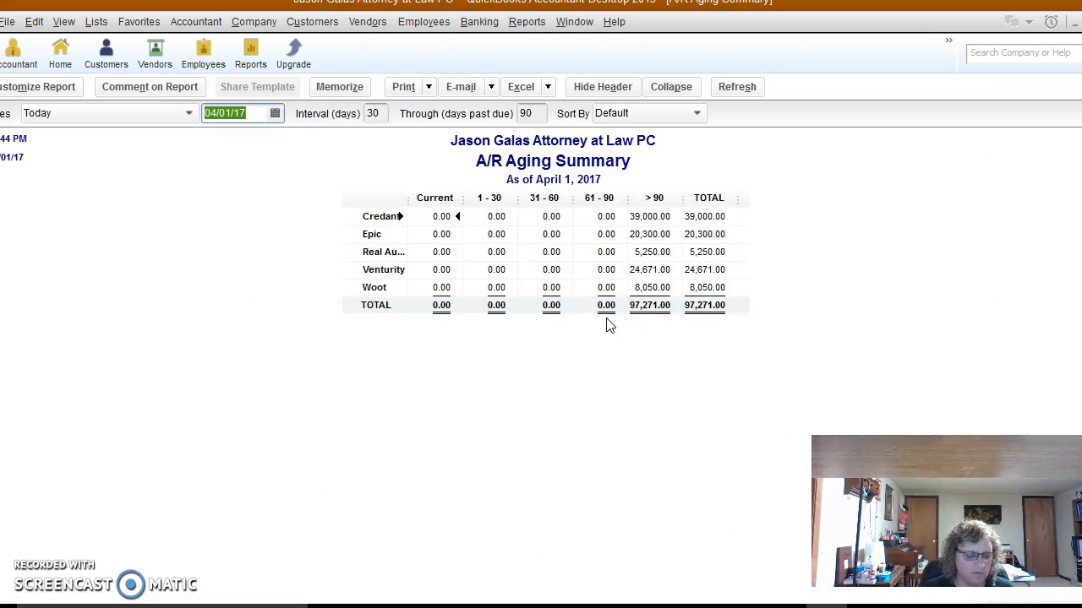
type("01312")
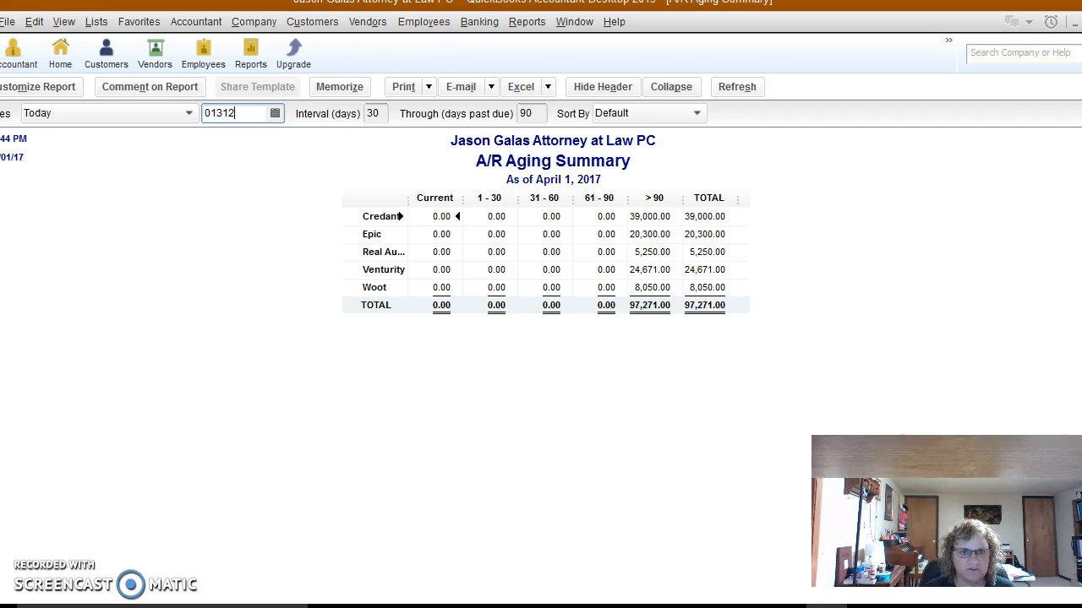
type("012")
key("Tab")
key("Tab")
key("Tab")
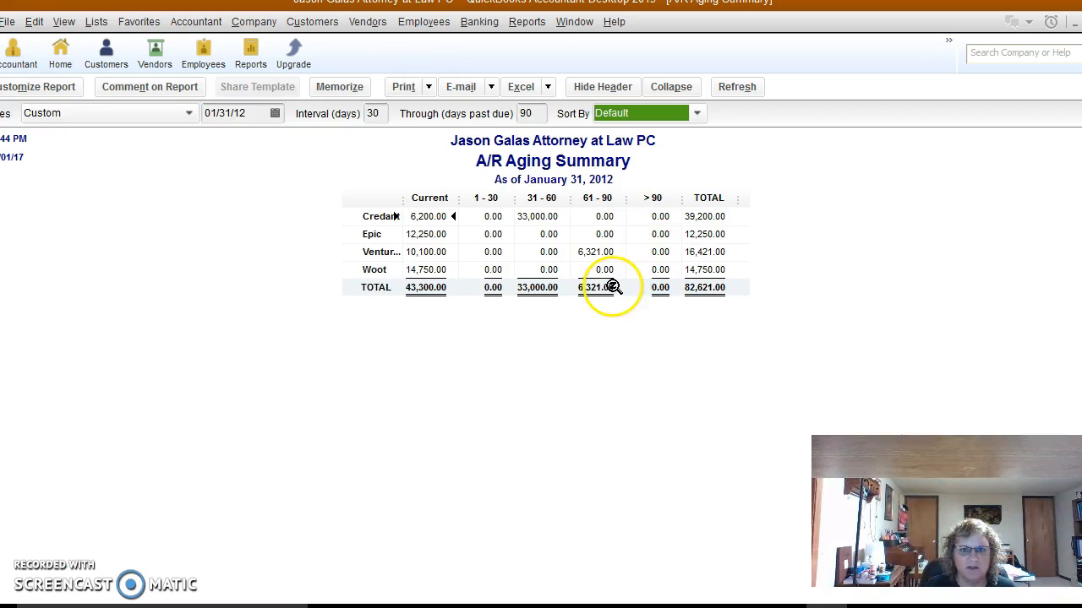
left_click(735, 87)
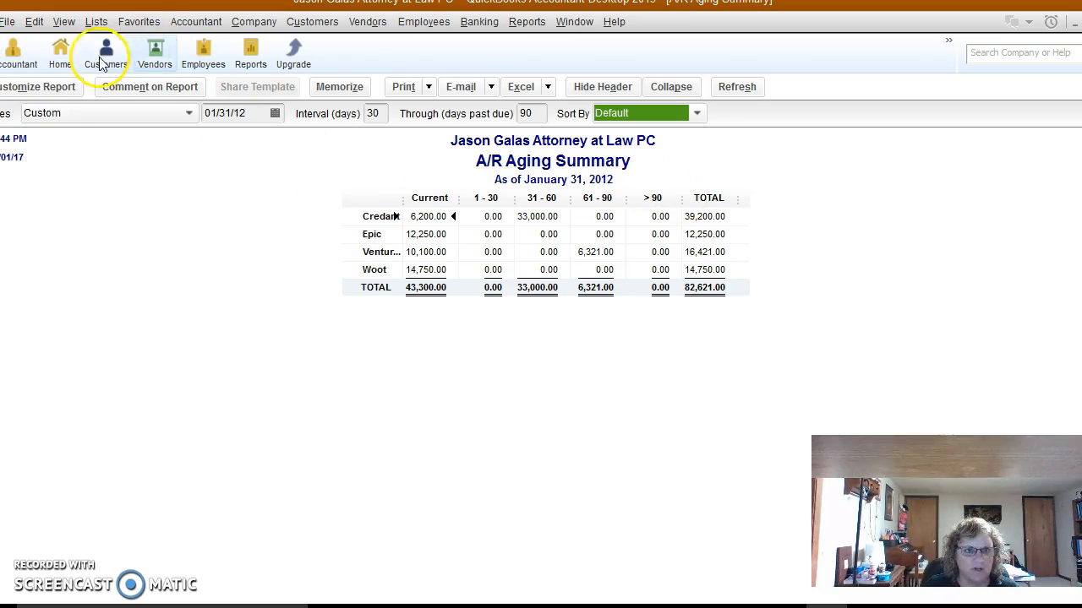
- Customize the A/R Aging Summary report by entering the preparer's full name as the extra footer line
left_click(46, 91)
left_click(516, 166)
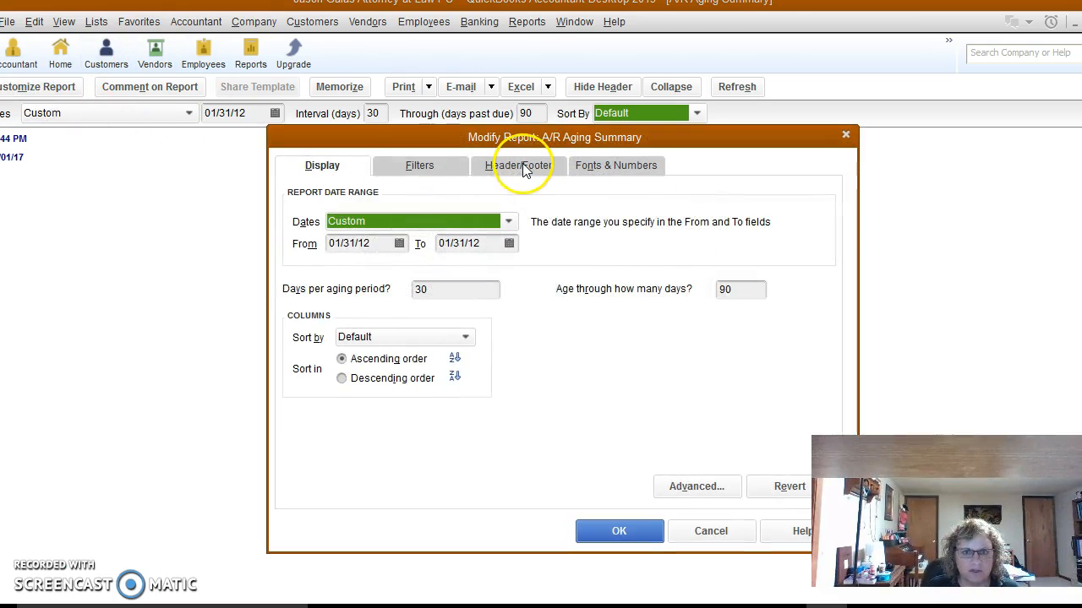
left_click(484, 436)
type("Tammie Janzen")
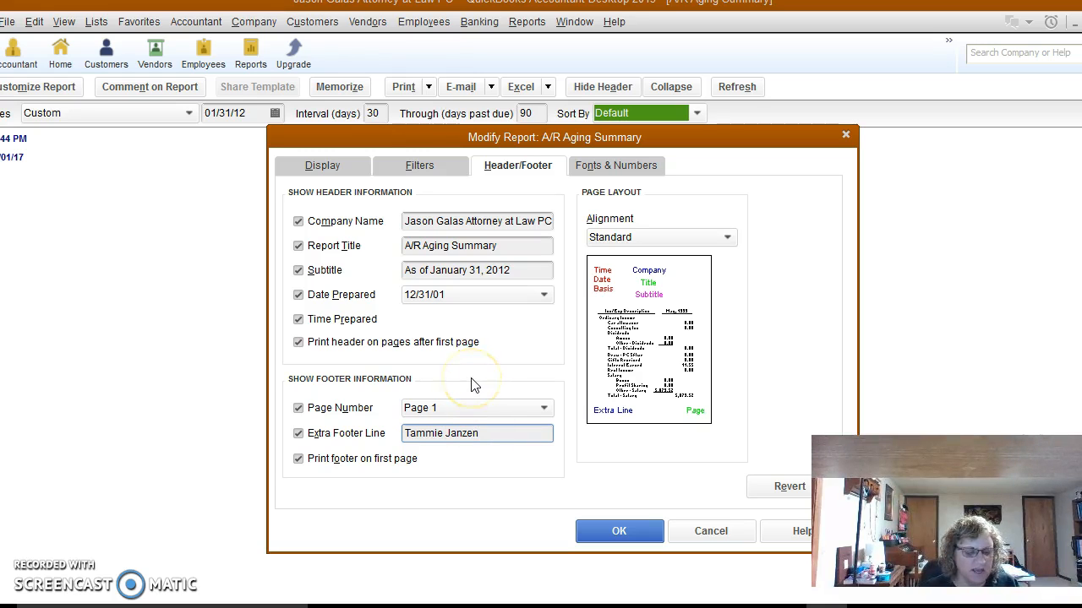
- Set the report's page layout alignment to Right and show all numbers without cents
left_click(622, 167)
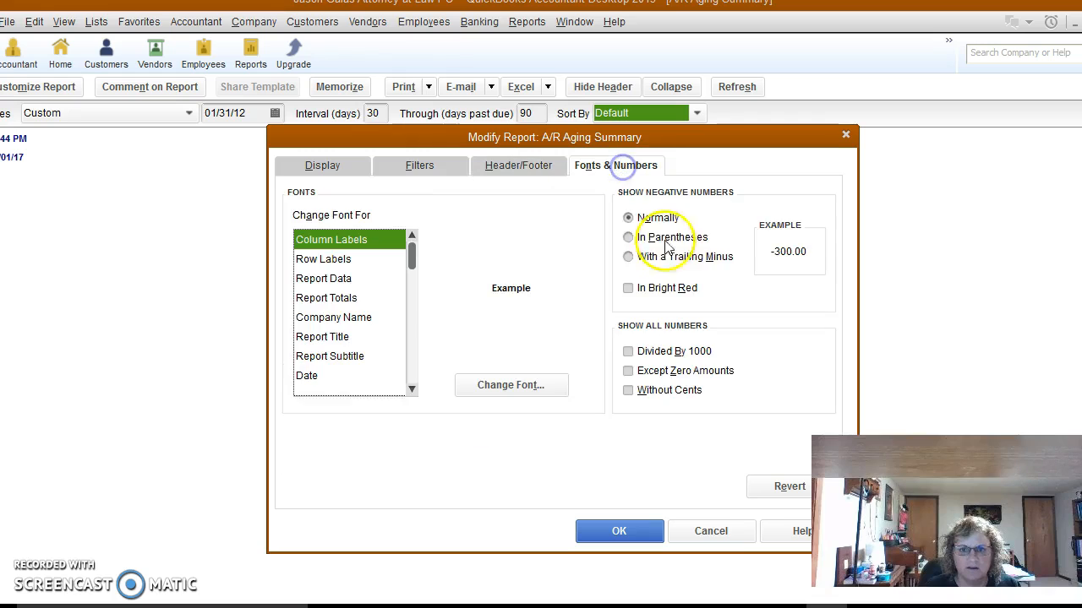
left_click(514, 165)
left_click(729, 236)
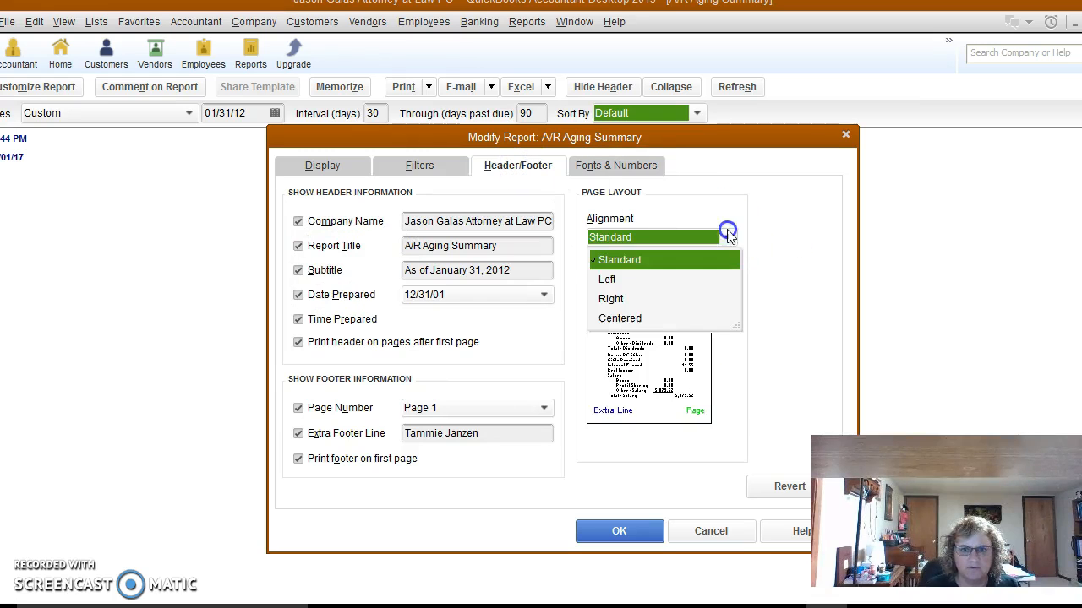
left_click(629, 299)
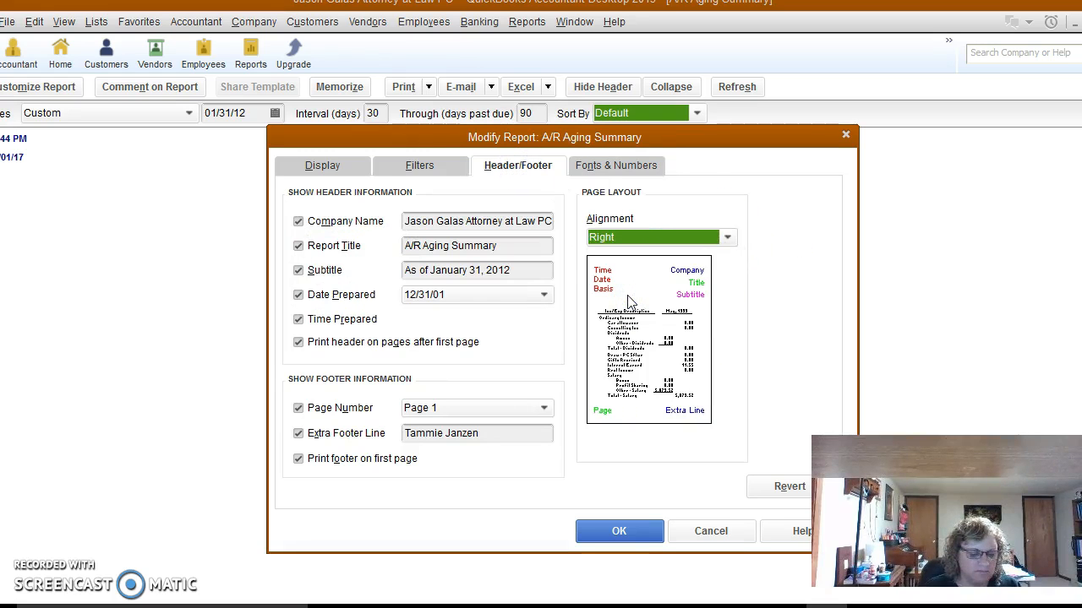
left_click(621, 165)
left_click(627, 390)
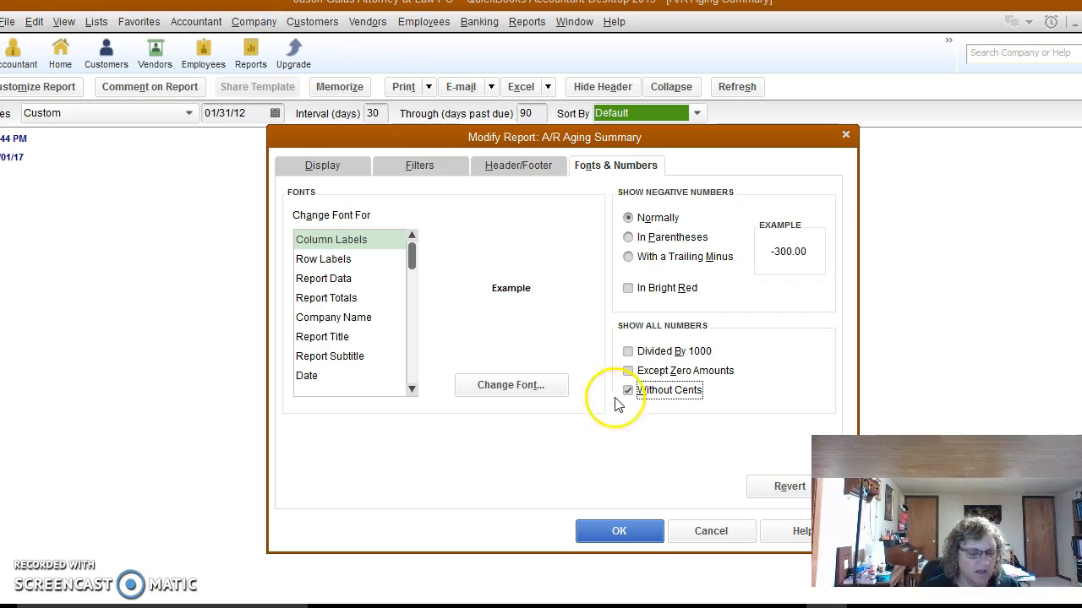
- Remove Date Prepared and Time Prepared from the report header and apply the report modifications
left_click(518, 165)
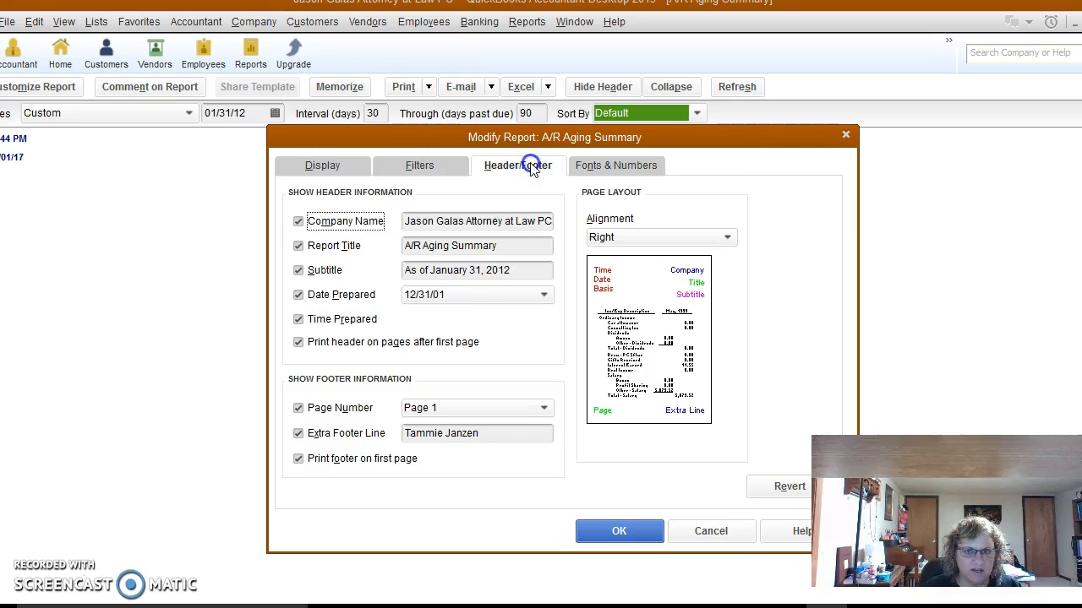
left_click(298, 294)
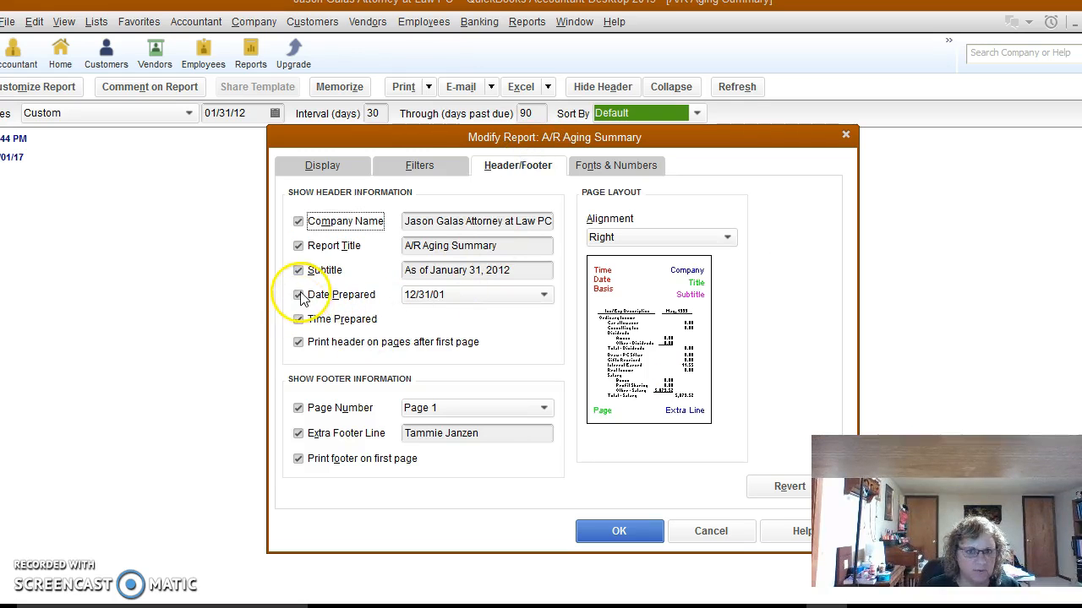
left_click(298, 319)
left_click(297, 319)
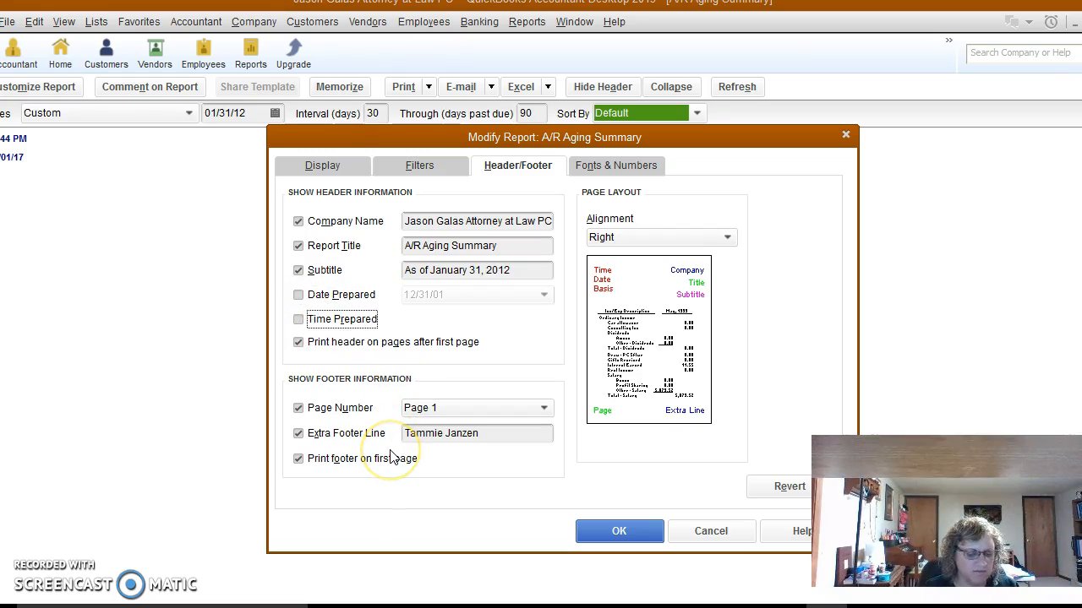
left_click(619, 532)
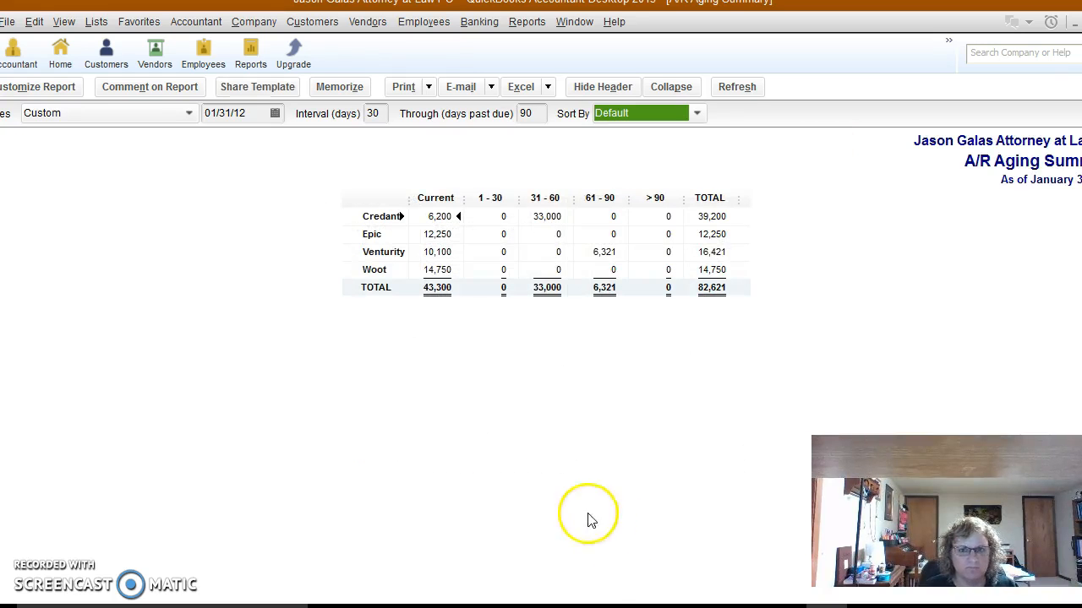
- Memorize the report as AR Aging in the memorized report group that carries the preparer's name
left_click(347, 90)
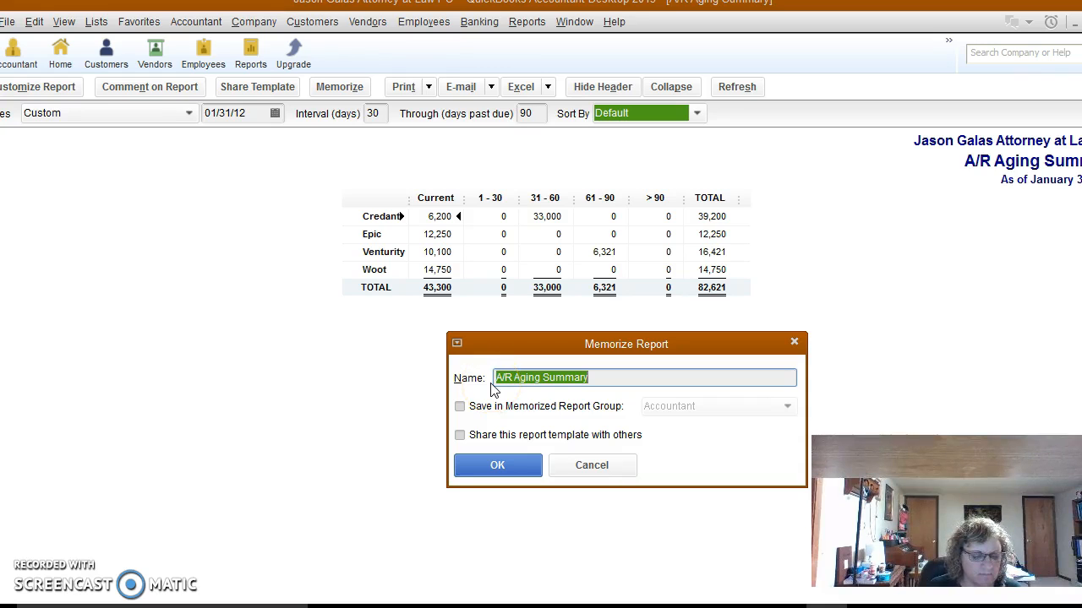
type("AR")
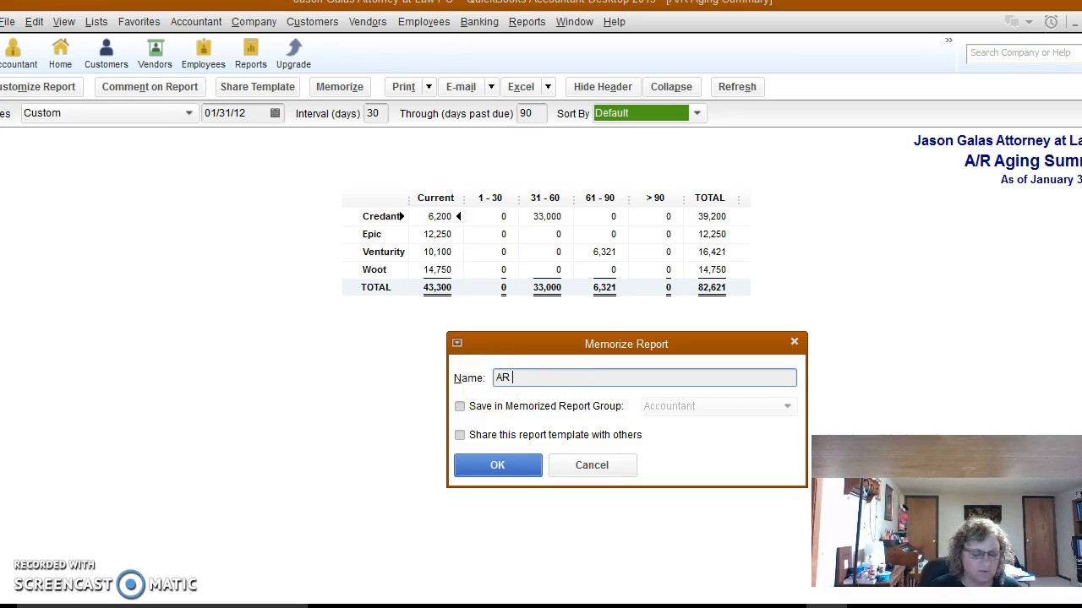
type(" Aging")
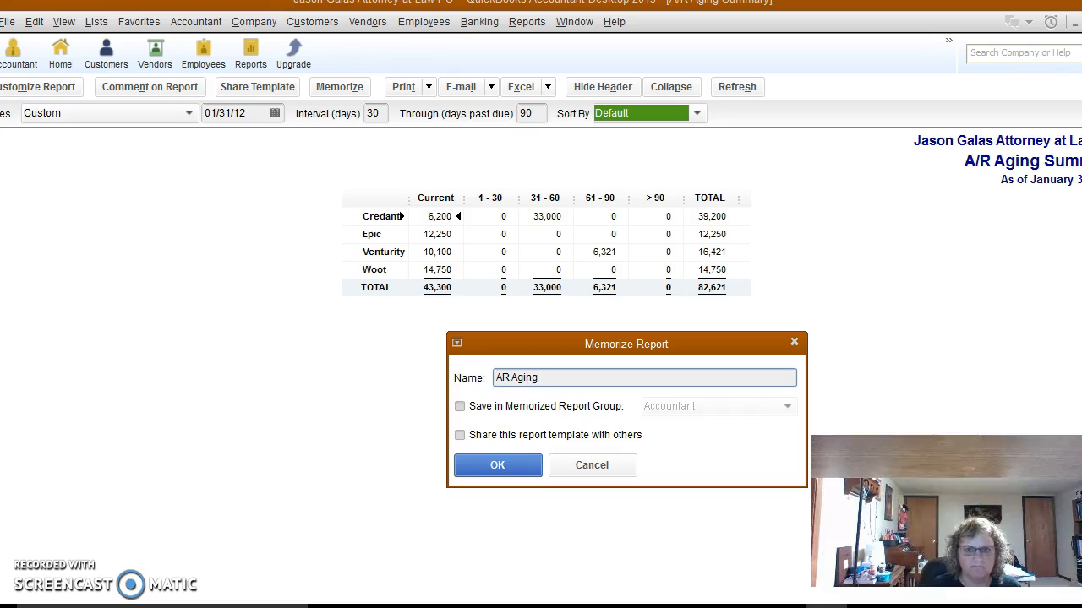
left_click(460, 406)
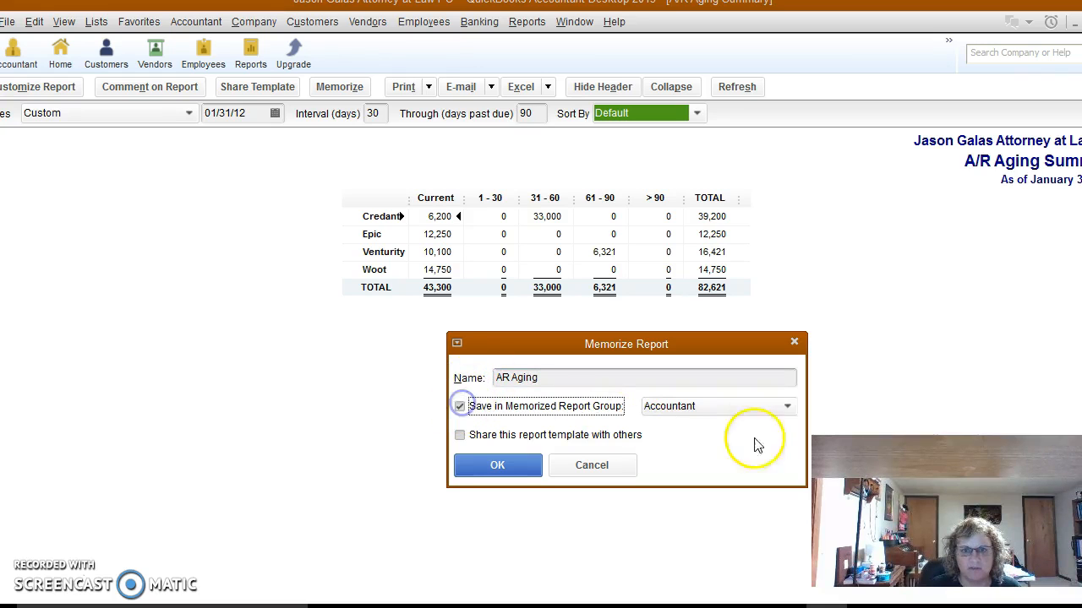
left_click(786, 406)
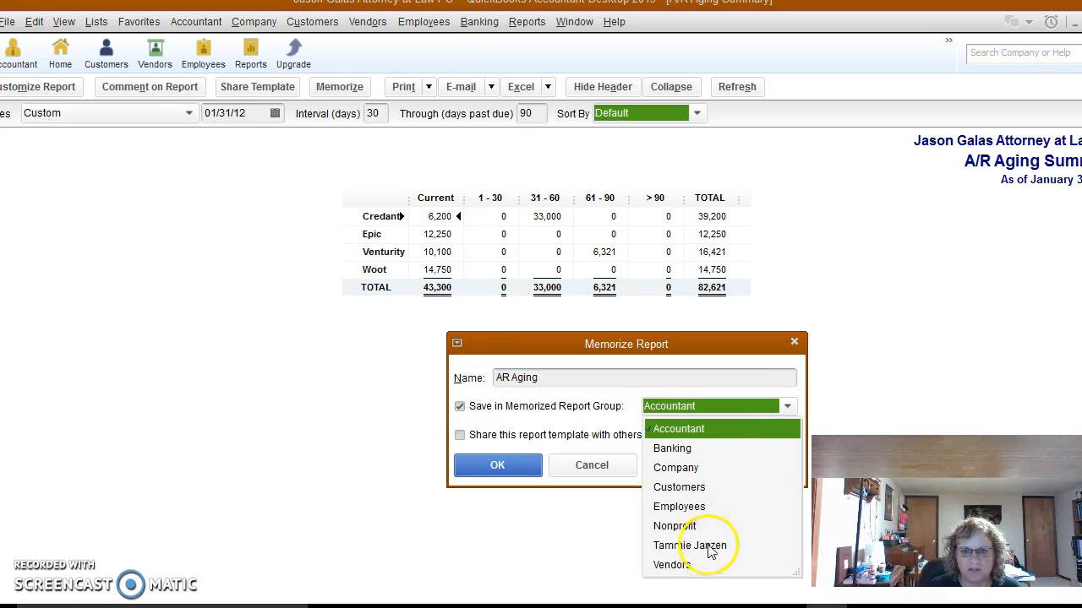
left_click(702, 545)
left_click(519, 475)
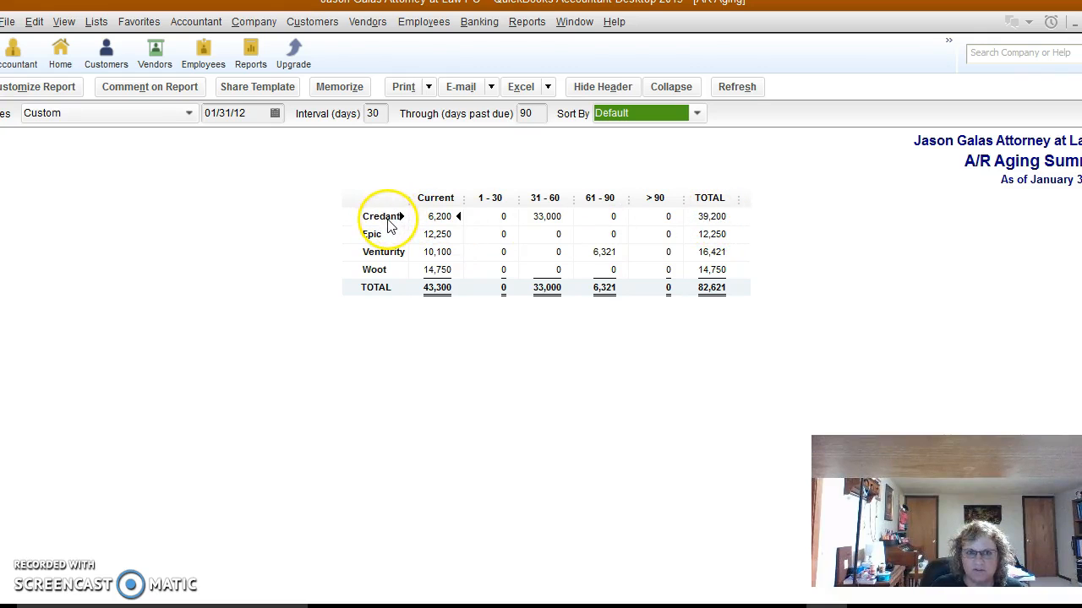
- Drill into Credant's total balance, examine the invoice dated 12/31/11, and return to the QuickZoom report
double_click(714, 217)
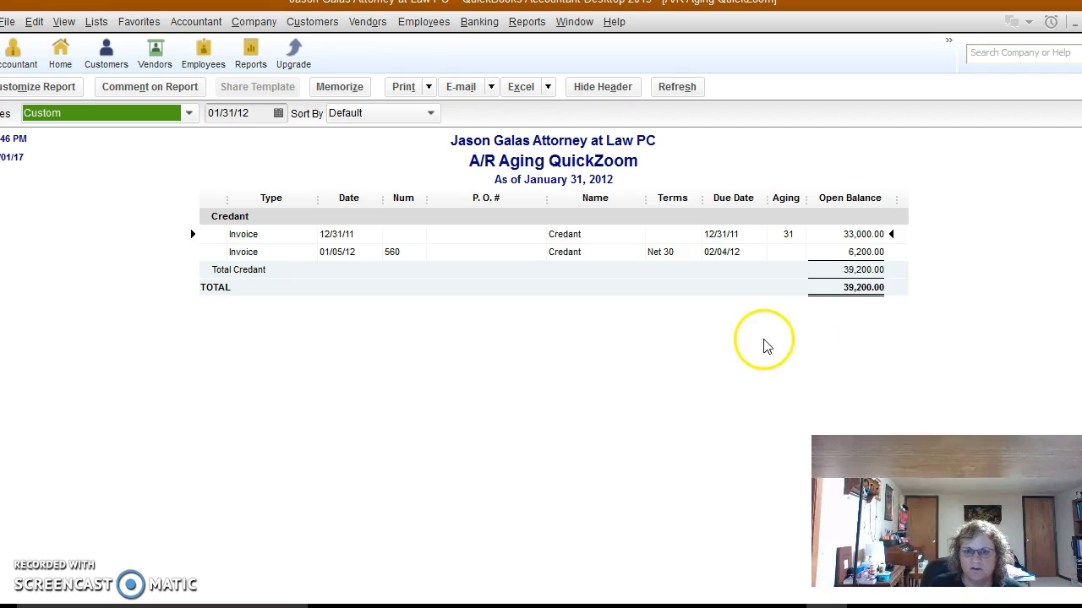
double_click(497, 235)
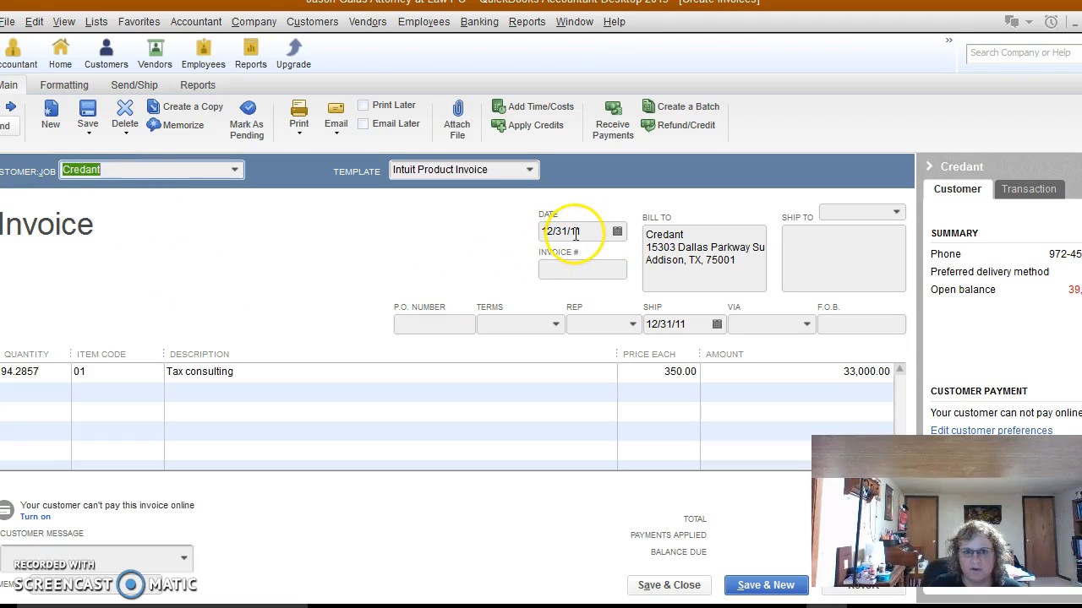
left_click(48, 378)
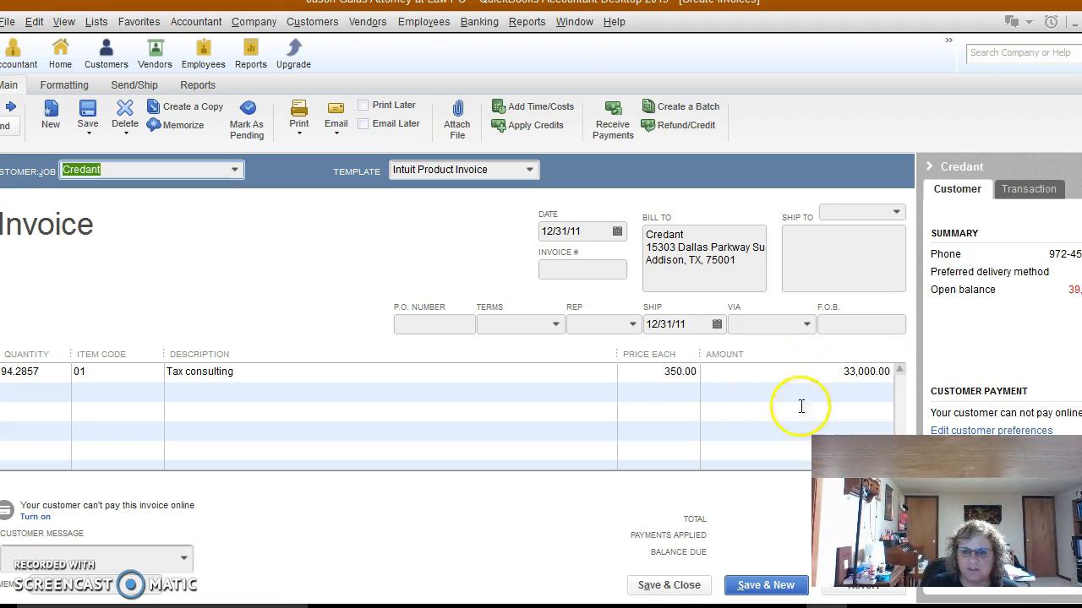
left_click(678, 587)
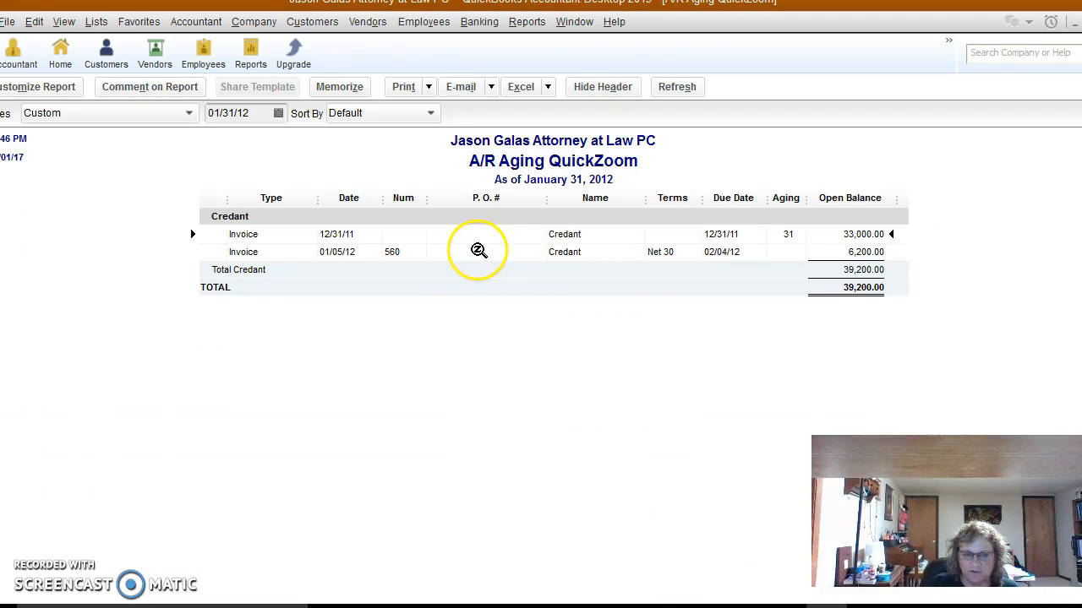
- Examine Credant's invoice dated 01/05/12, and close it along with the QuickZoom and A/R aging reports
double_click(397, 253)
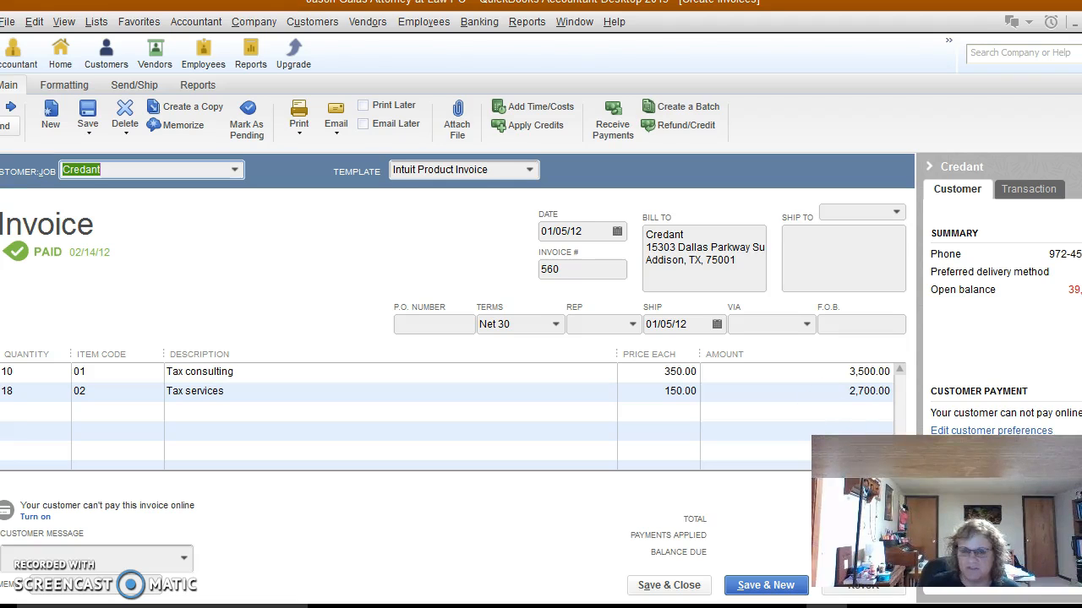
left_click(671, 586)
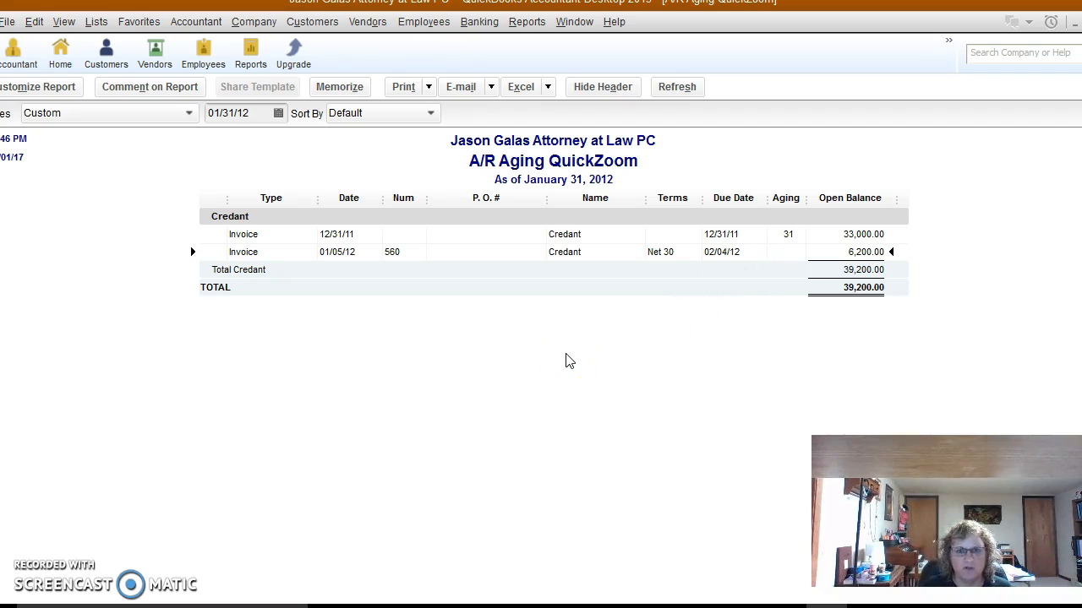
key("Escape")
key("Escape")
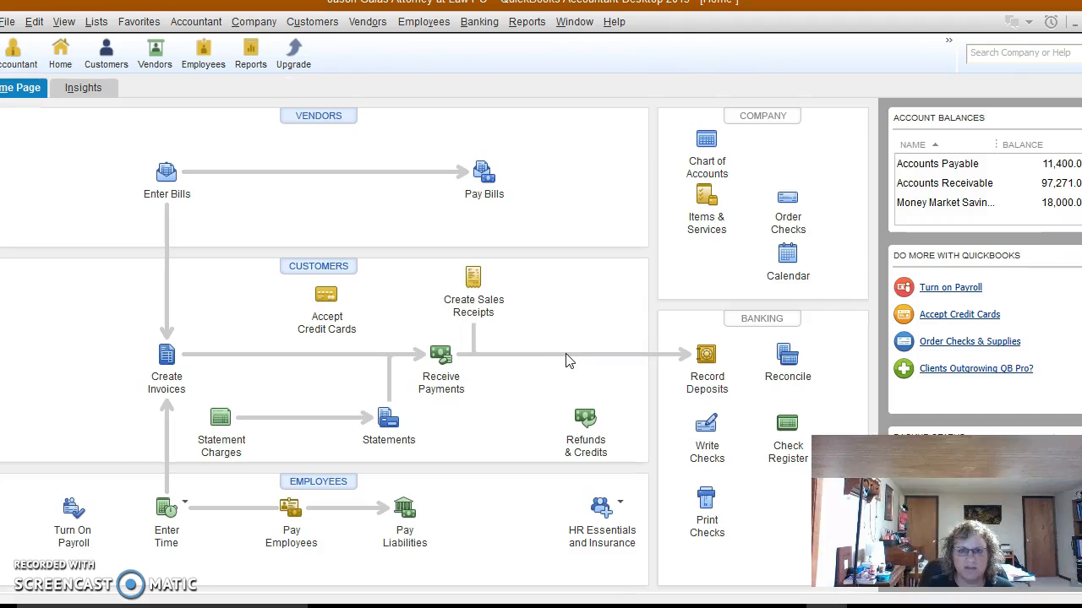
left_click(551, 347)
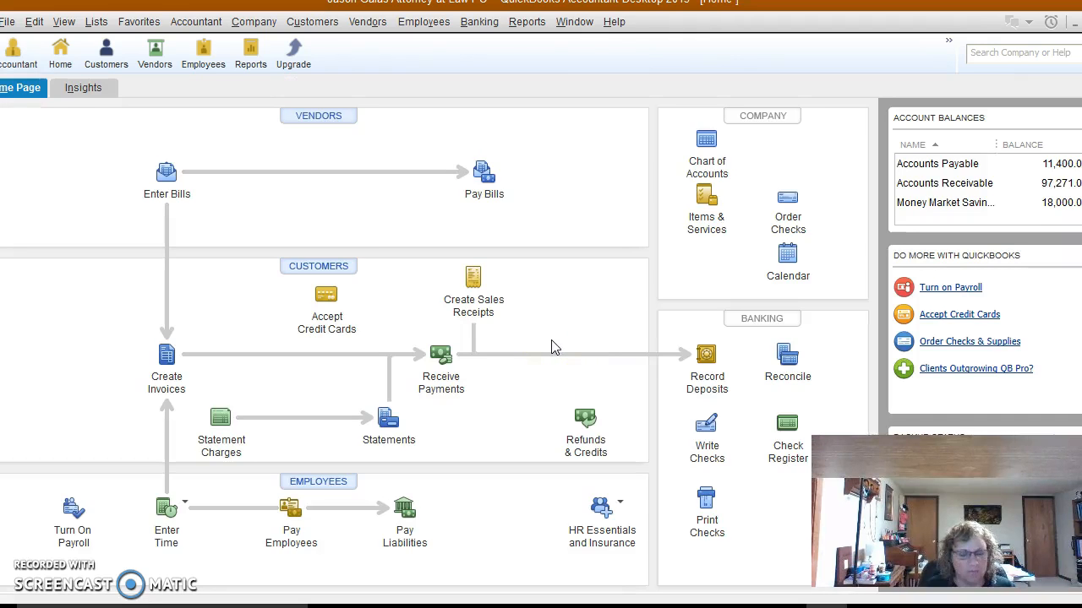
left_click(535, 339)
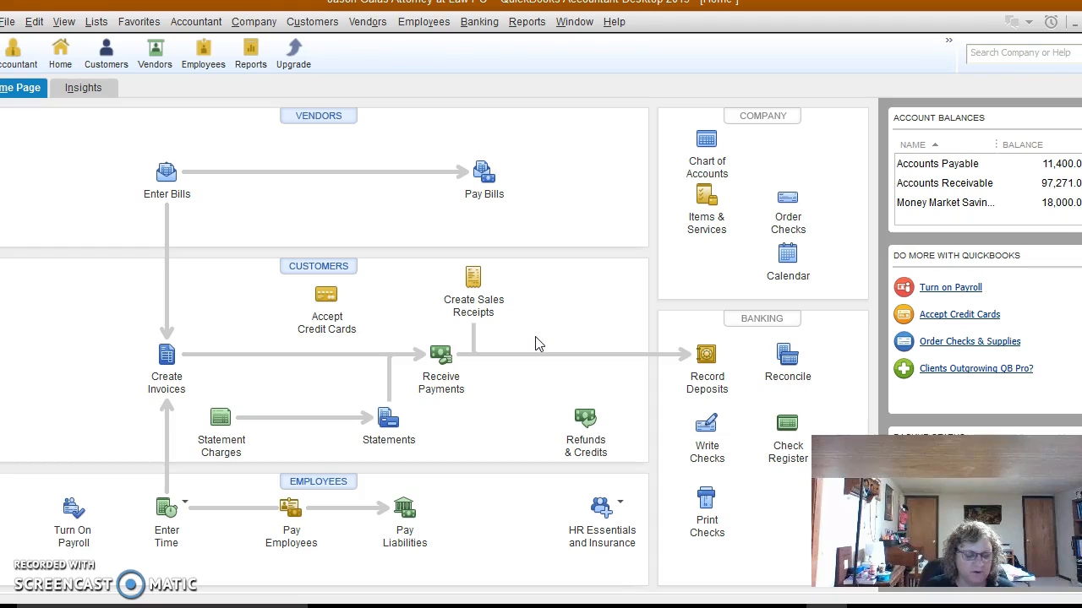
- Create the A/P Aging Summary report with the report date set to 01/31/12
left_click(526, 23)
mouse_move(572, 222)
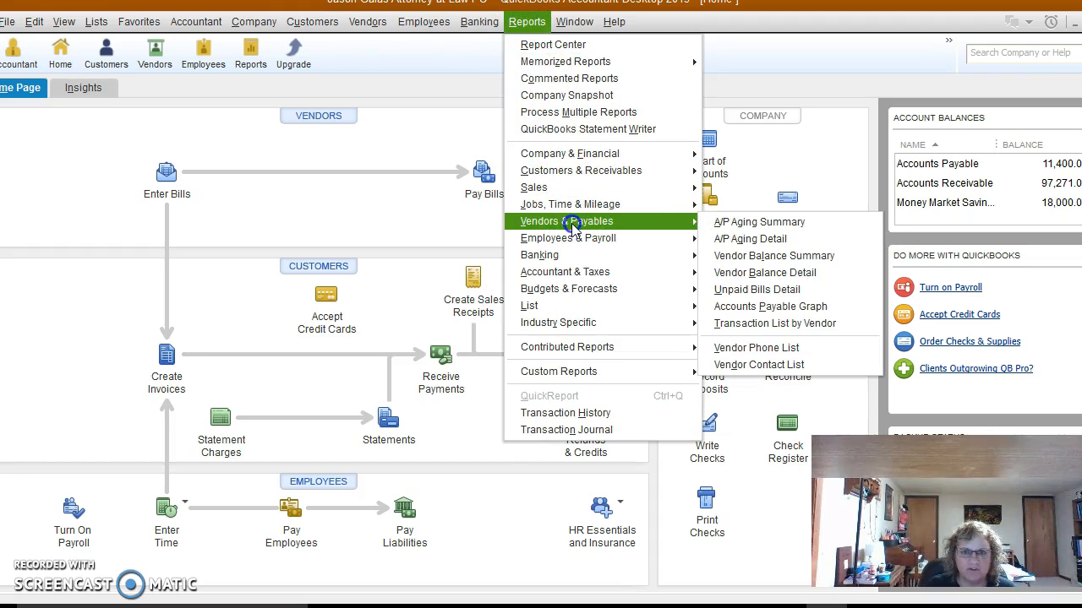
left_click(738, 223)
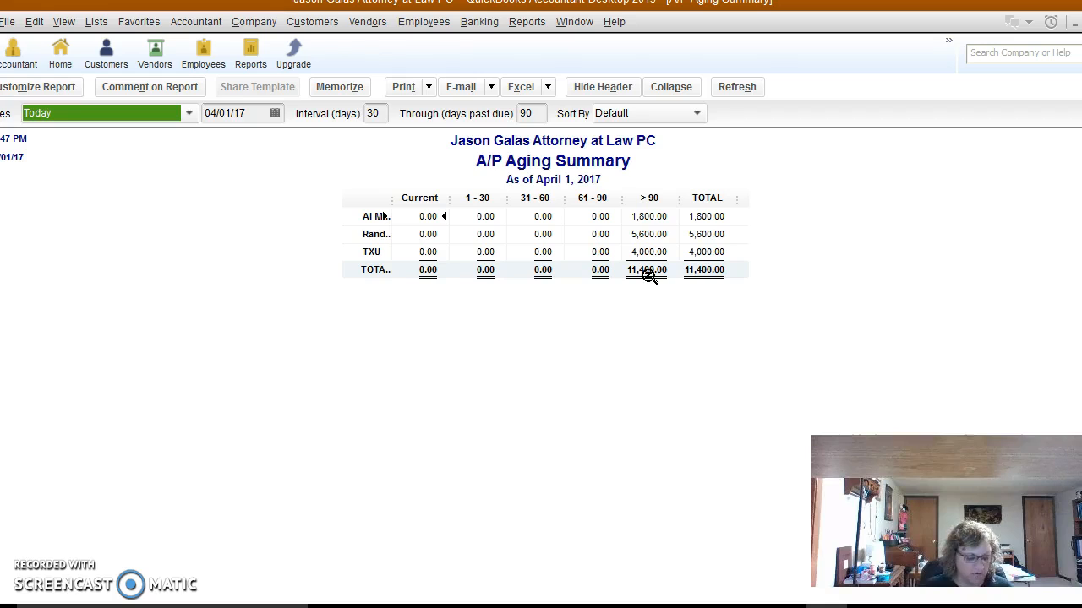
key("Tab")
type("0")
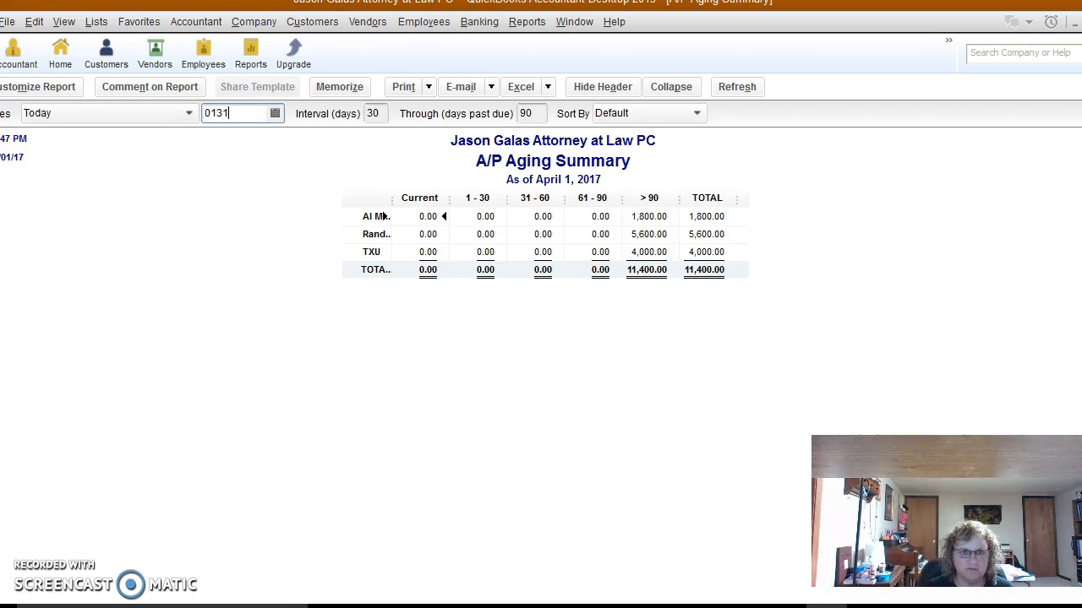
type("1/31/12")
key("Tab")
key("Tab")
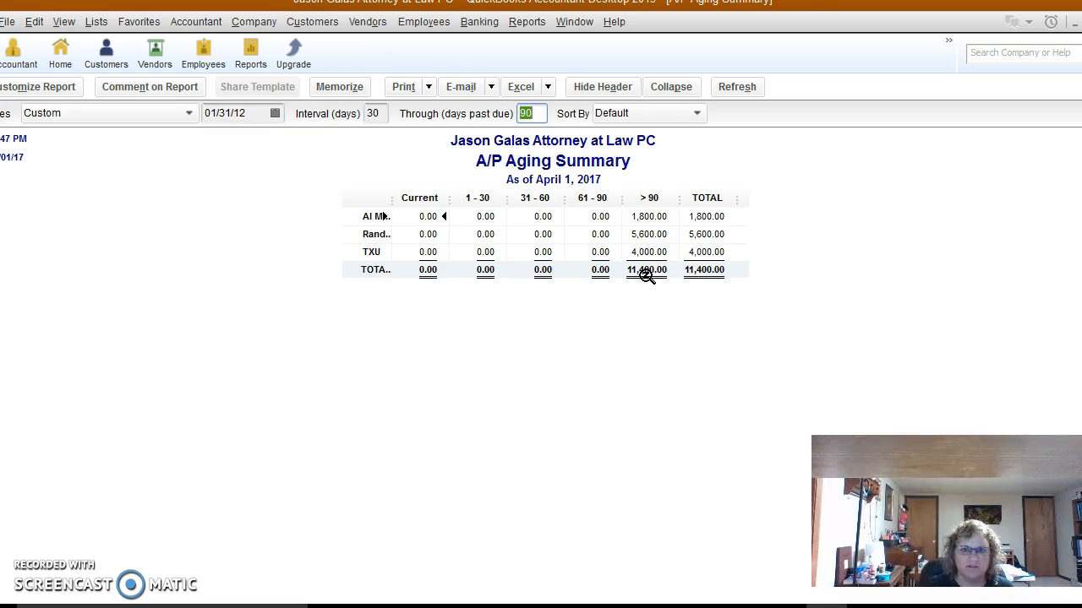
key("Tab")
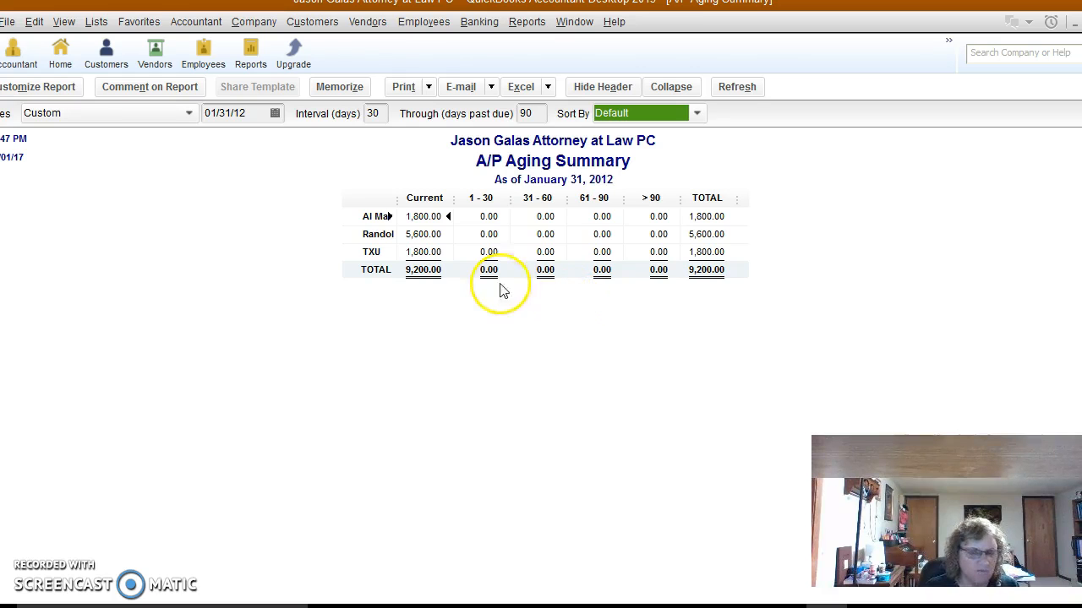
- Customize the report by entering the preparer's name as the extra footer line and setting the page layout alignment to Left
left_click(48, 88)
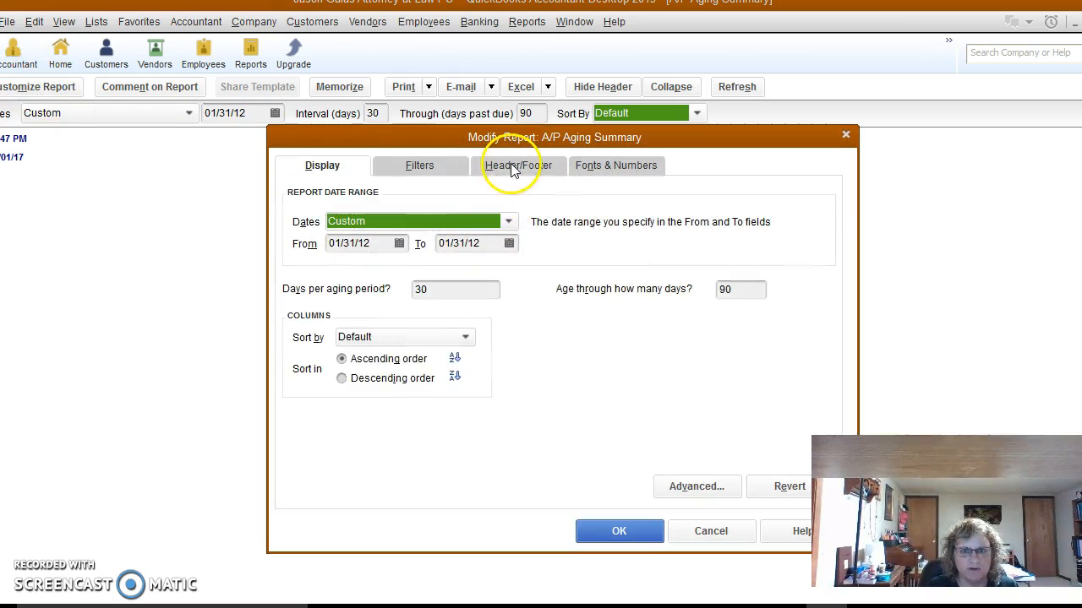
left_click(514, 165)
left_click(443, 432)
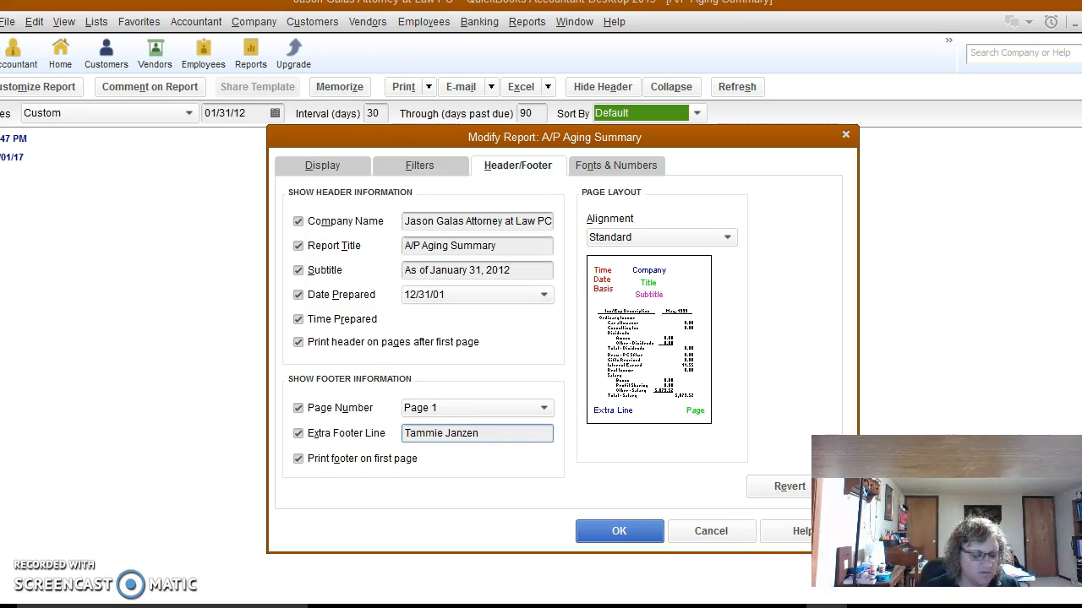
left_click(727, 239)
left_click(607, 280)
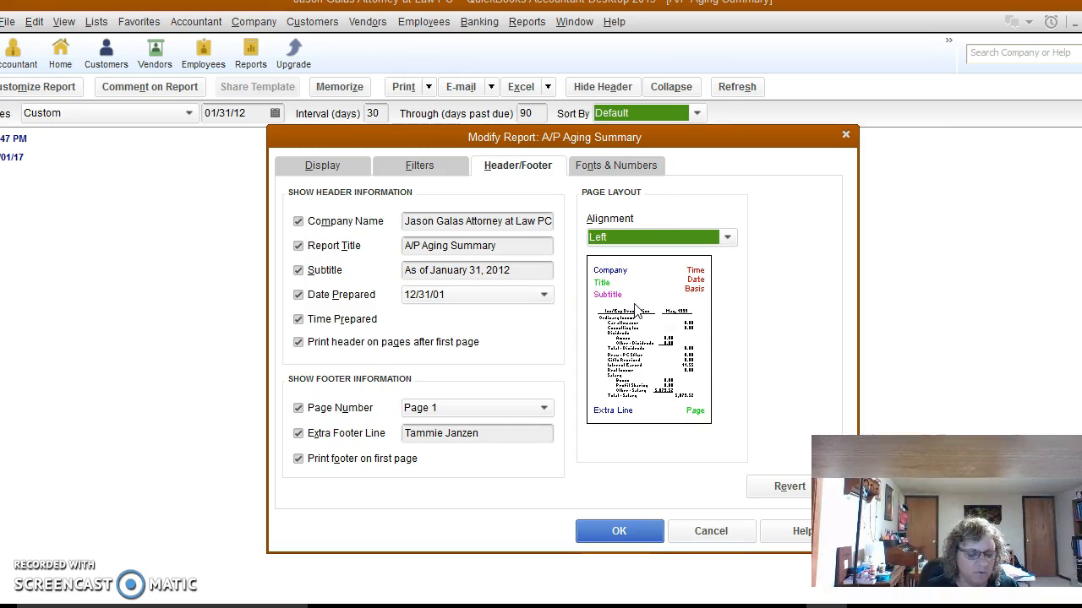
- Show all numbers without cents and remove Date Prepared and Time Prepared from the A/P report header
left_click(615, 166)
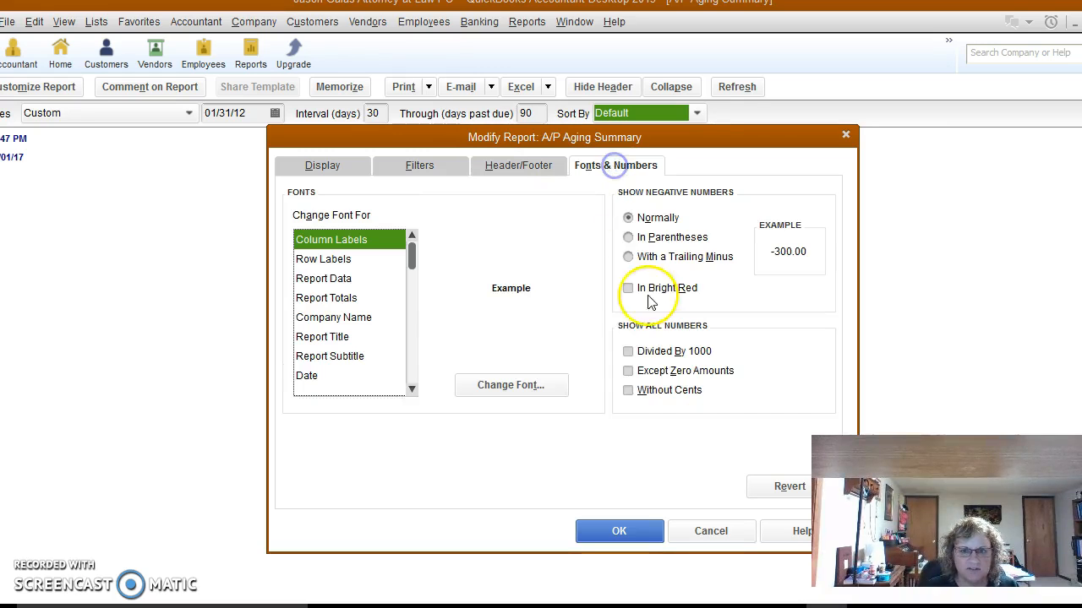
left_click(627, 389)
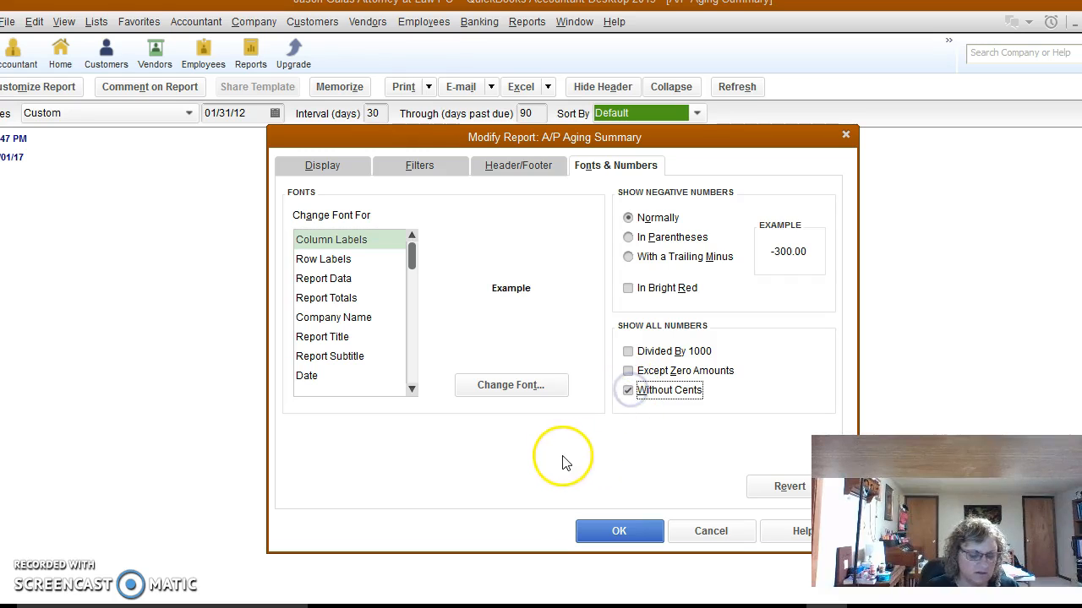
left_click(523, 168)
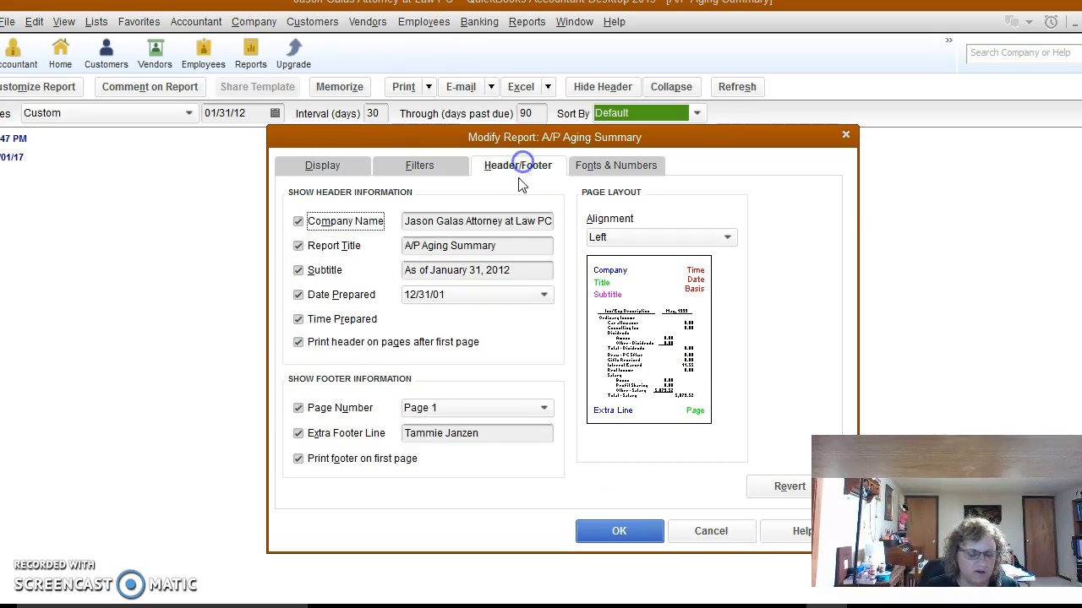
left_click(298, 294)
left_click(298, 319)
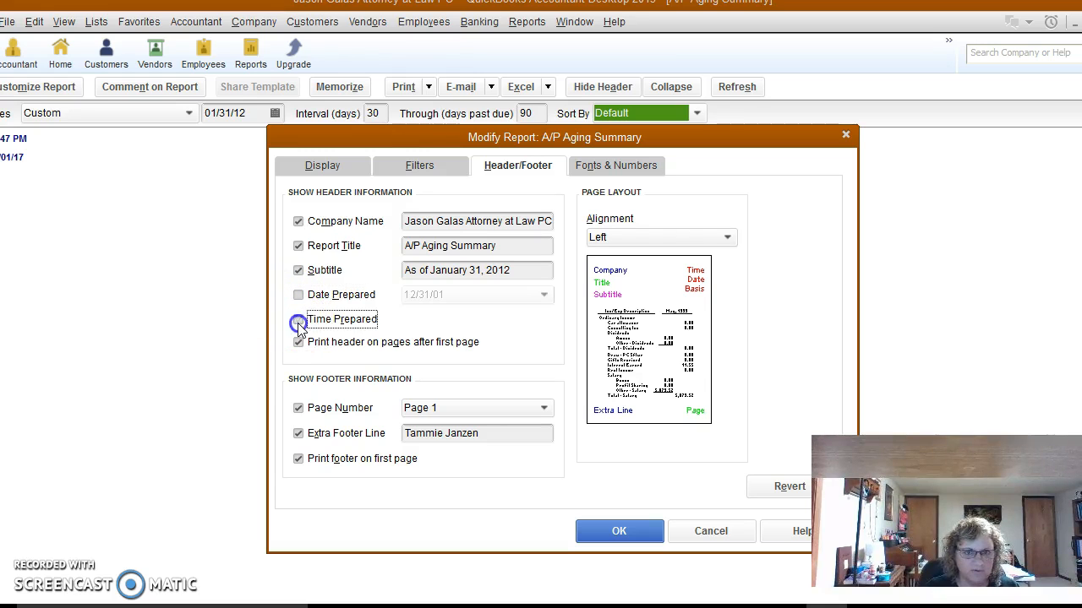
left_click(620, 531)
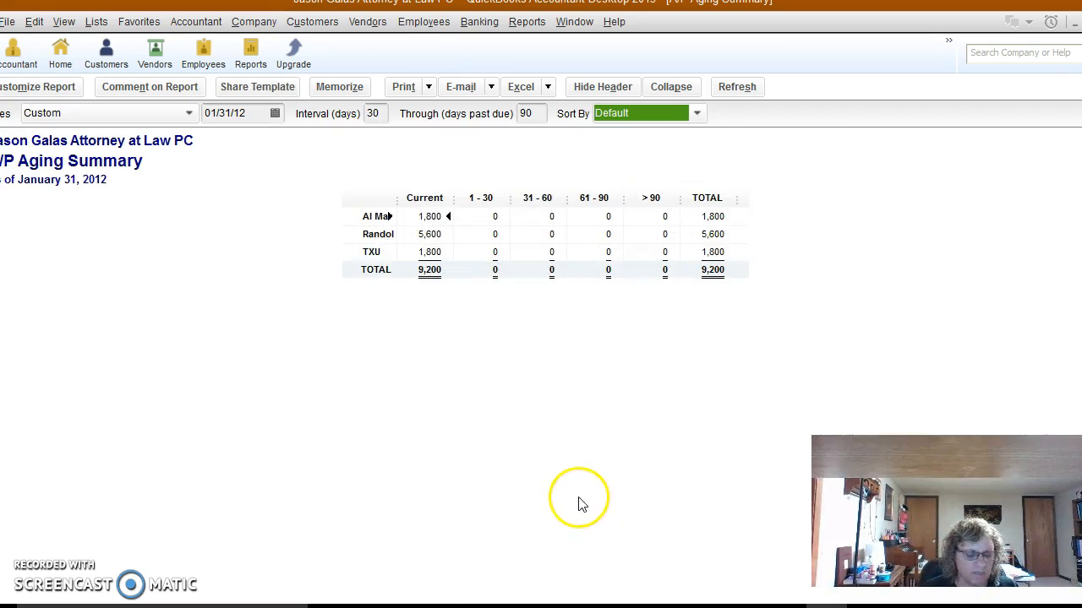
- Memorize the report as A/P Aging in the memorized report group carrying the preparer's name, and widen the vendor name column
left_click(339, 88)
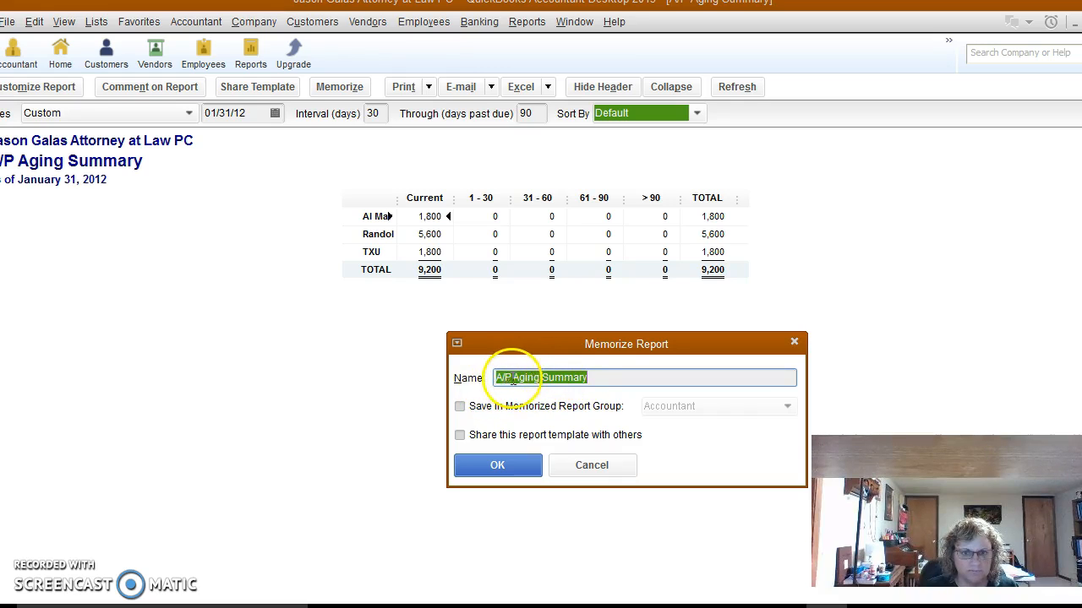
left_click_drag(513, 377, 633, 369)
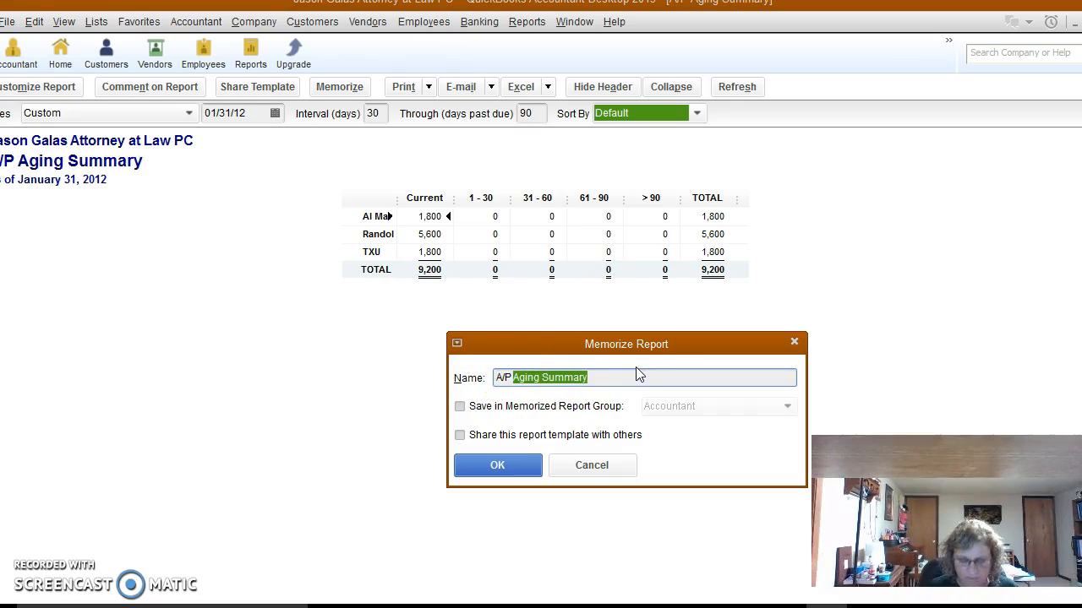
key("BackSpace")
type("Agai")
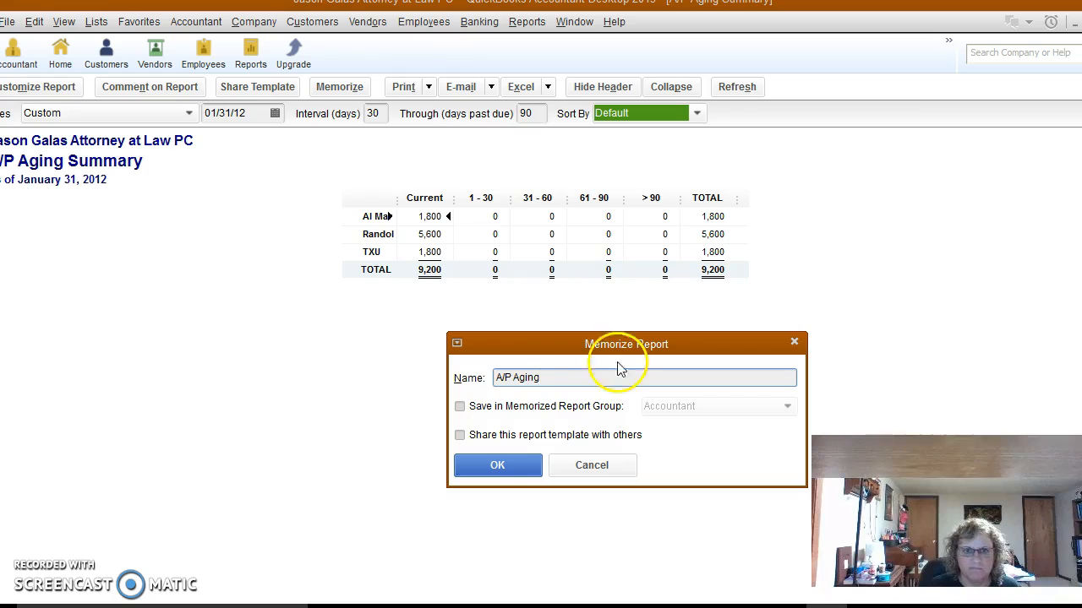
left_click(460, 406)
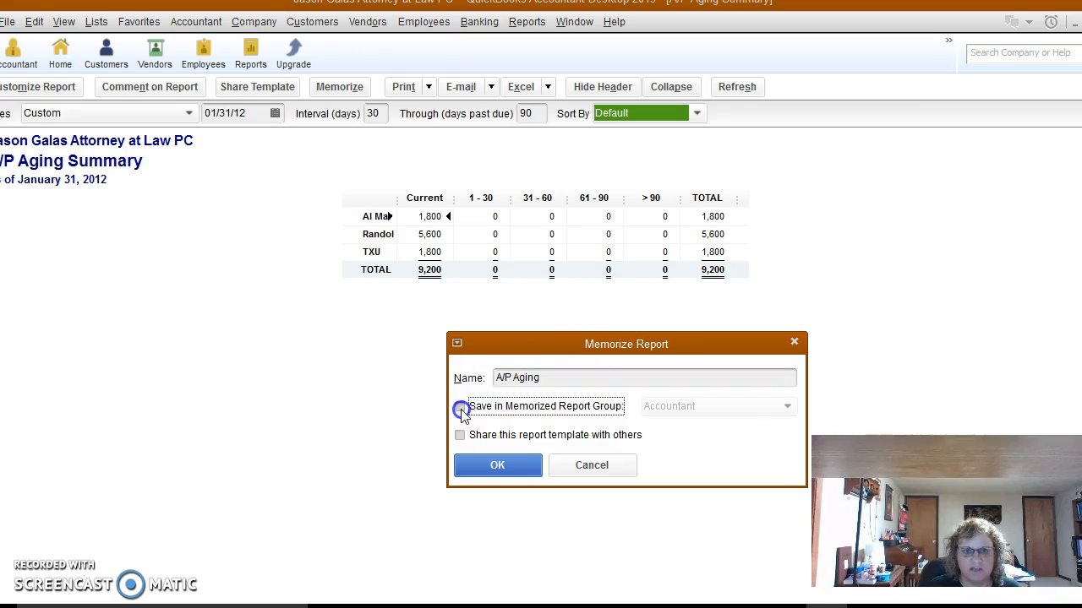
left_click(786, 406)
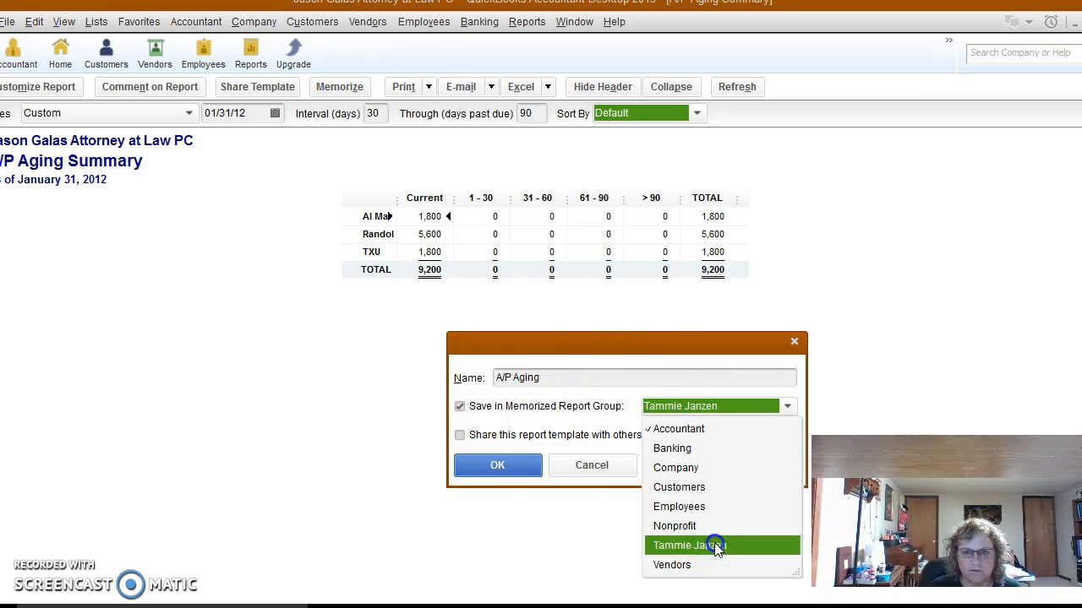
left_click(715, 543)
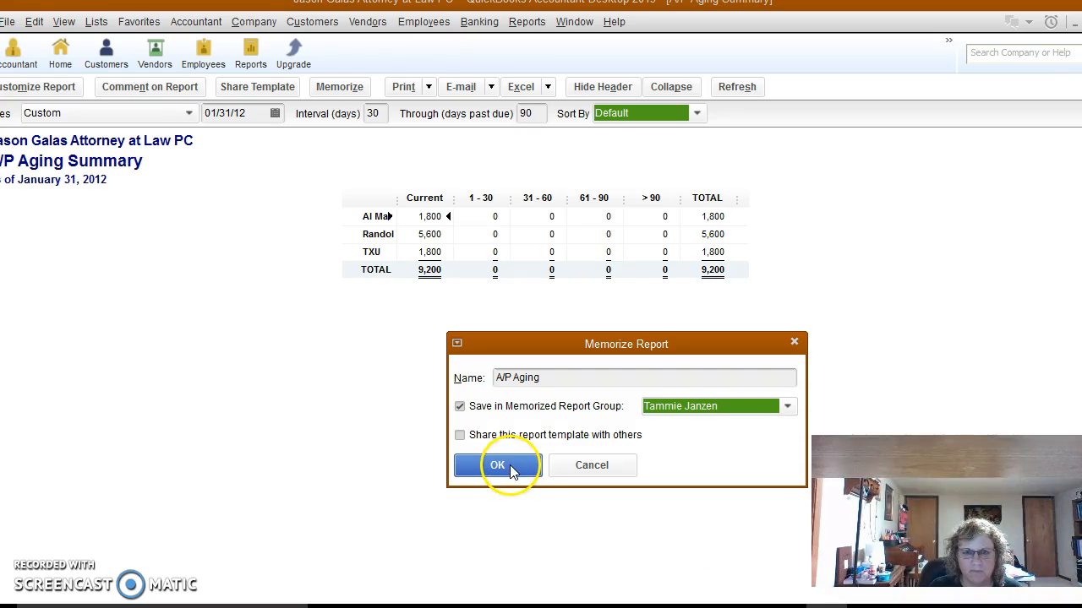
left_click(501, 466)
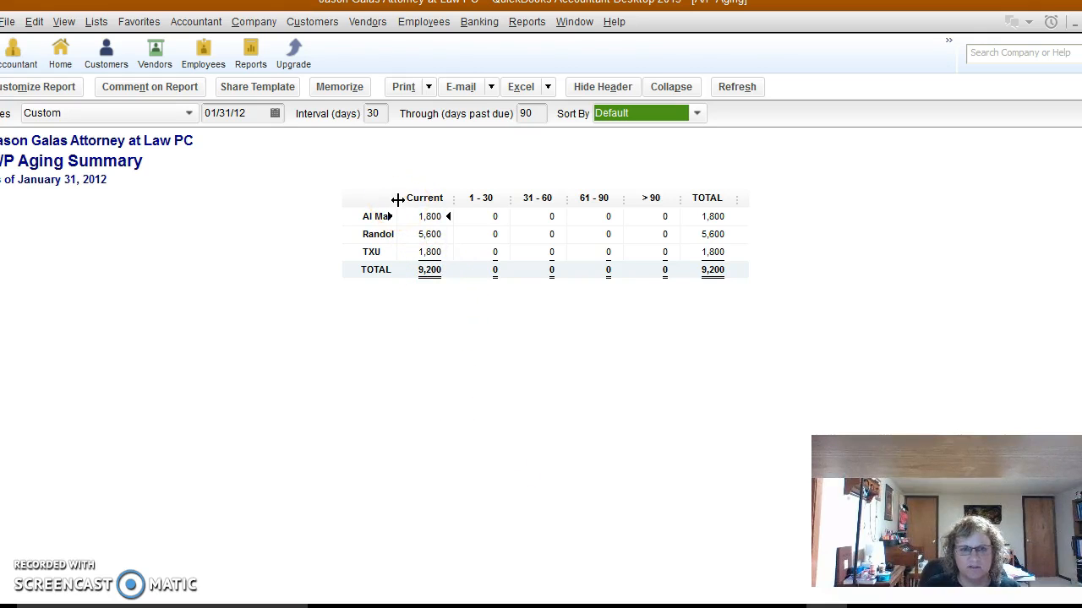
left_click_drag(397, 200, 433, 204)
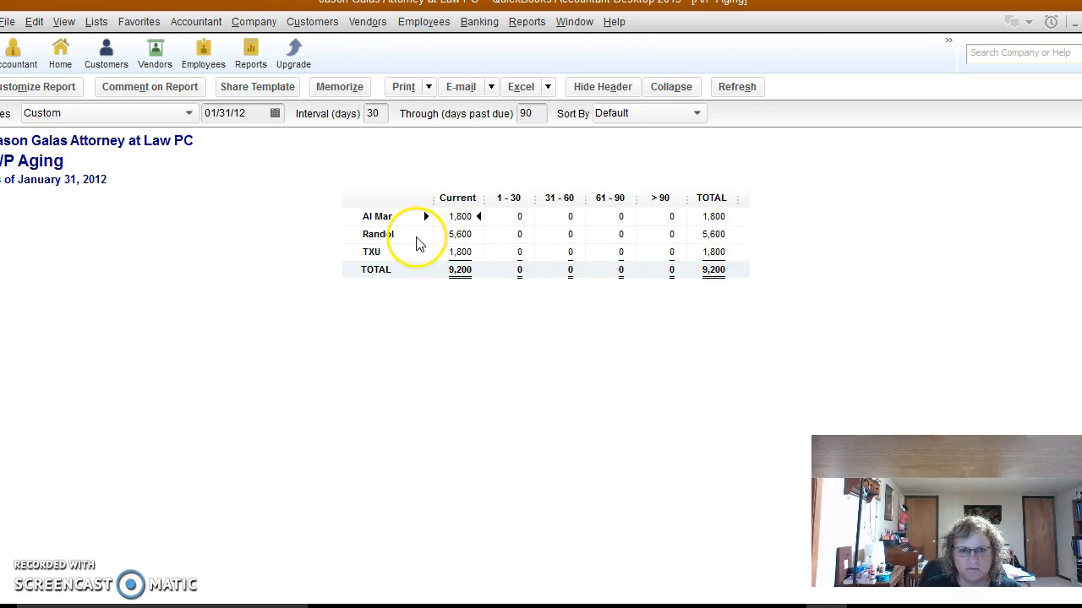
- Drill into Randol's total balance, examine the bill dated 01/26/12, and close it along with the QuickZoom and A/P aging reports
double_click(717, 235)
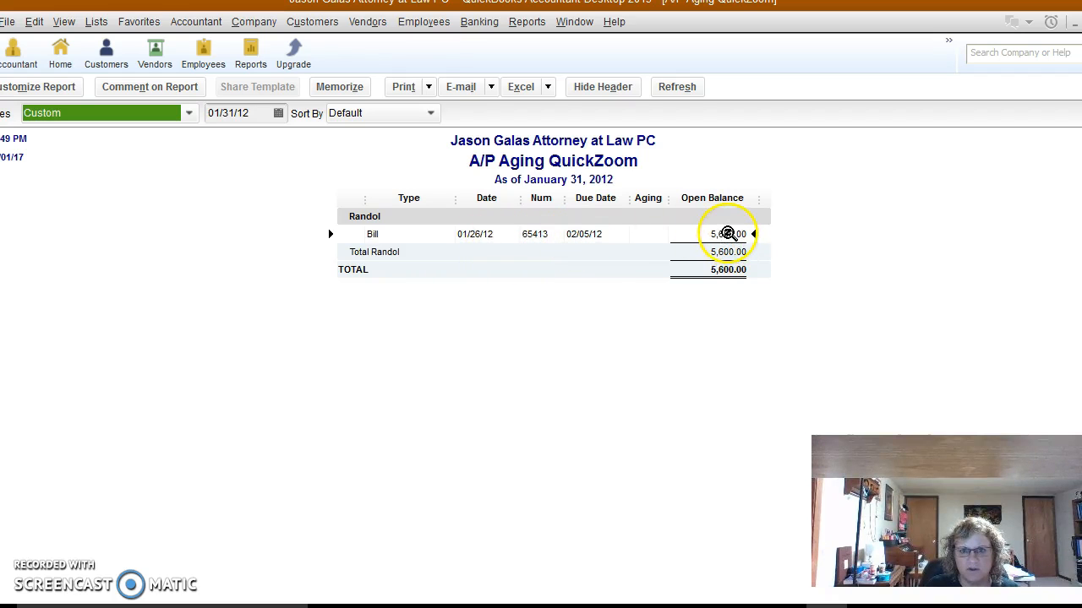
double_click(728, 234)
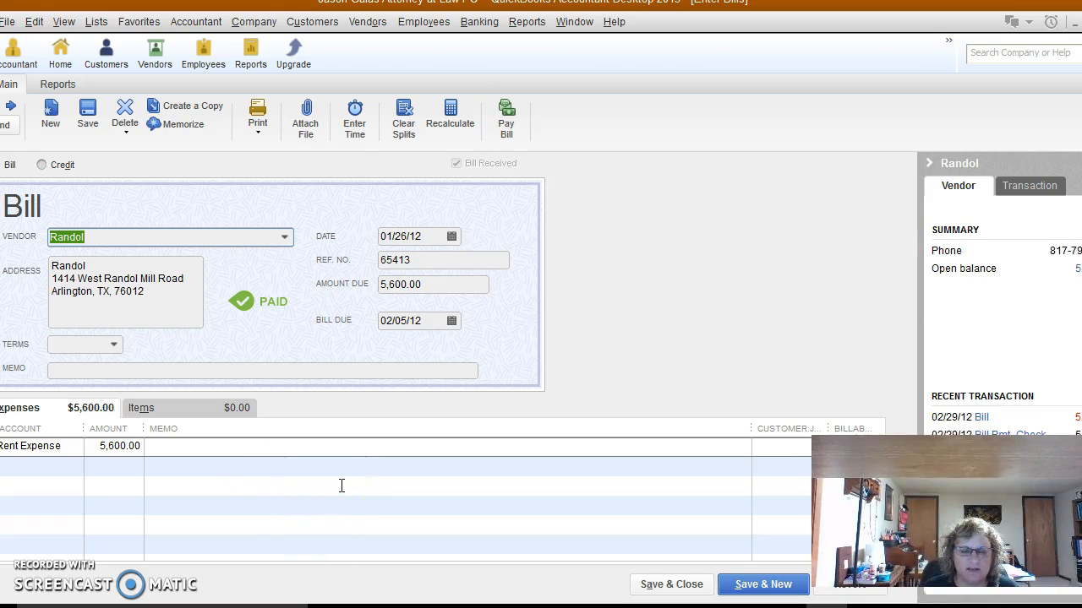
key("Escape")
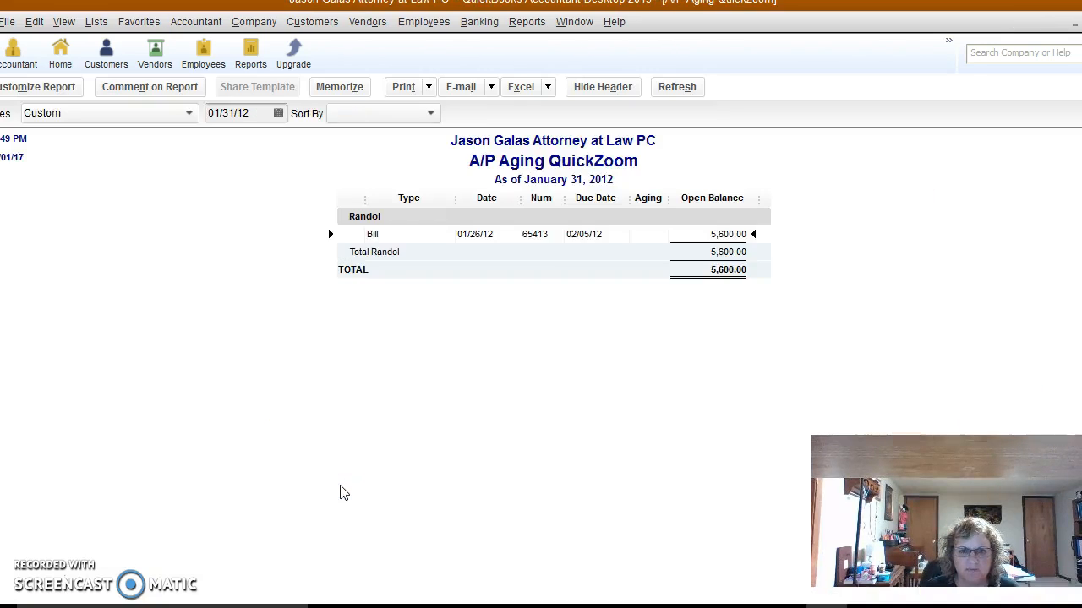
key("Escape")
key("Escape")
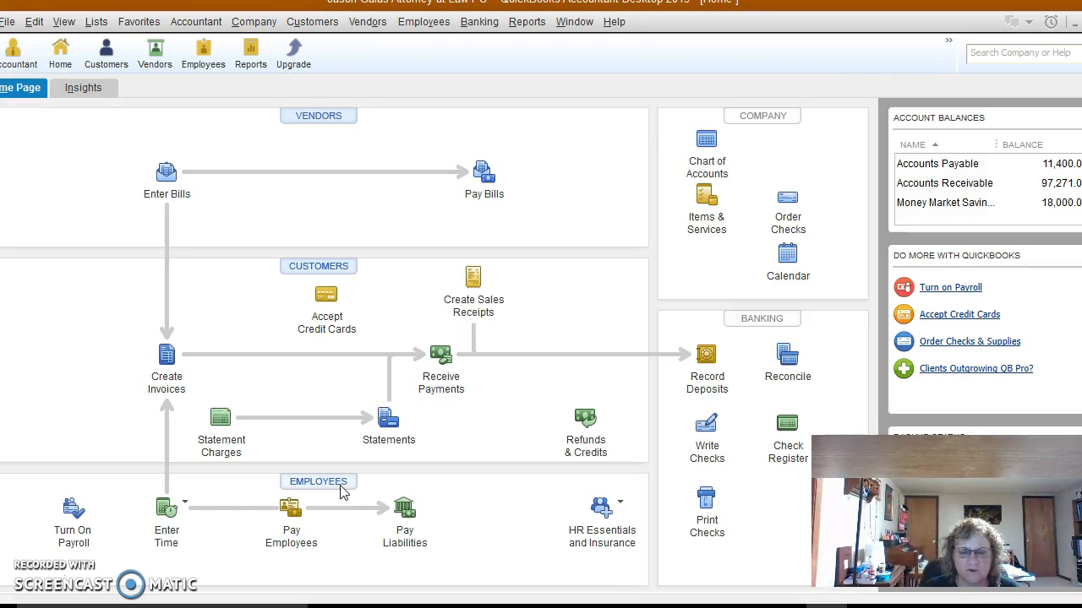